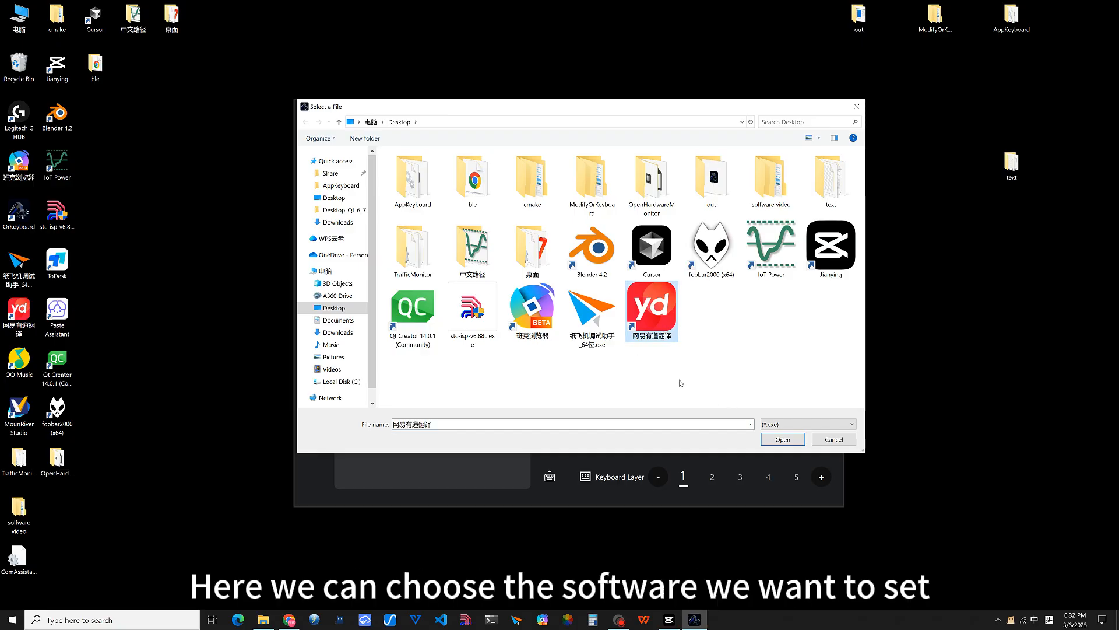
Set key A to launch the 网易有道翻译 application, test the key, and close the program it starts.
{"action": "left_click", "coordinate": [783, 439]}
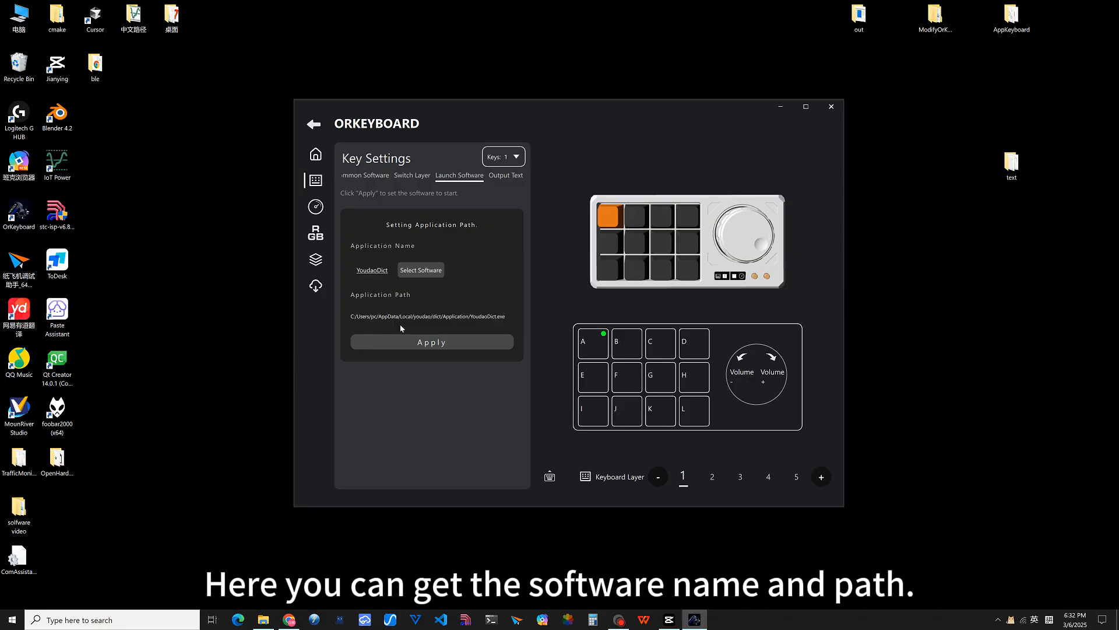
{"action": "left_click", "coordinate": [441, 344]}
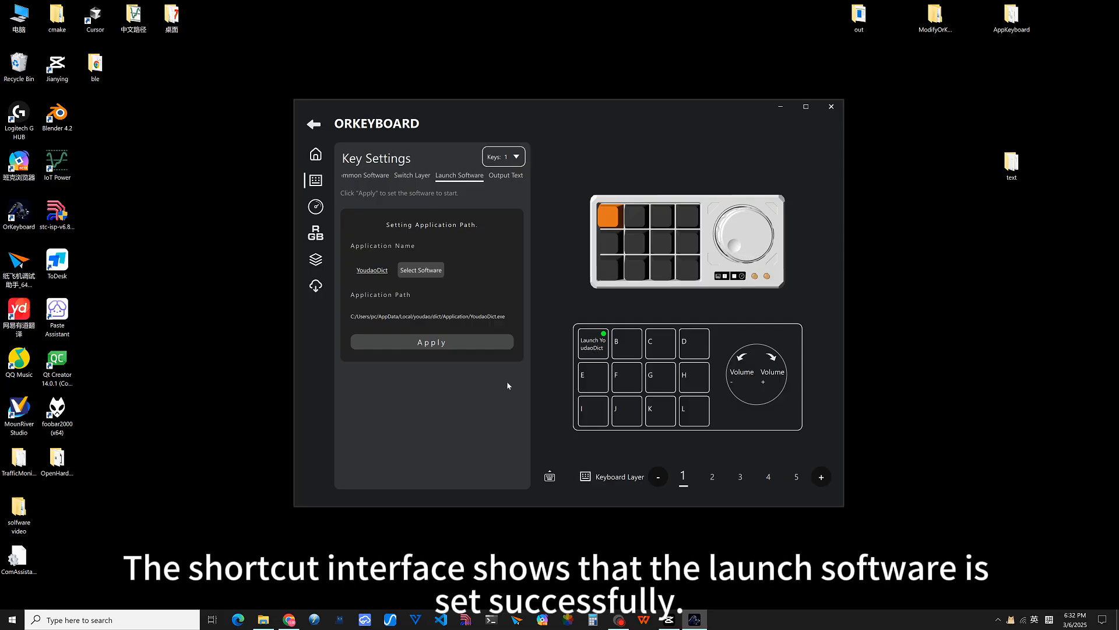
{"action": "key", "text": "a"}
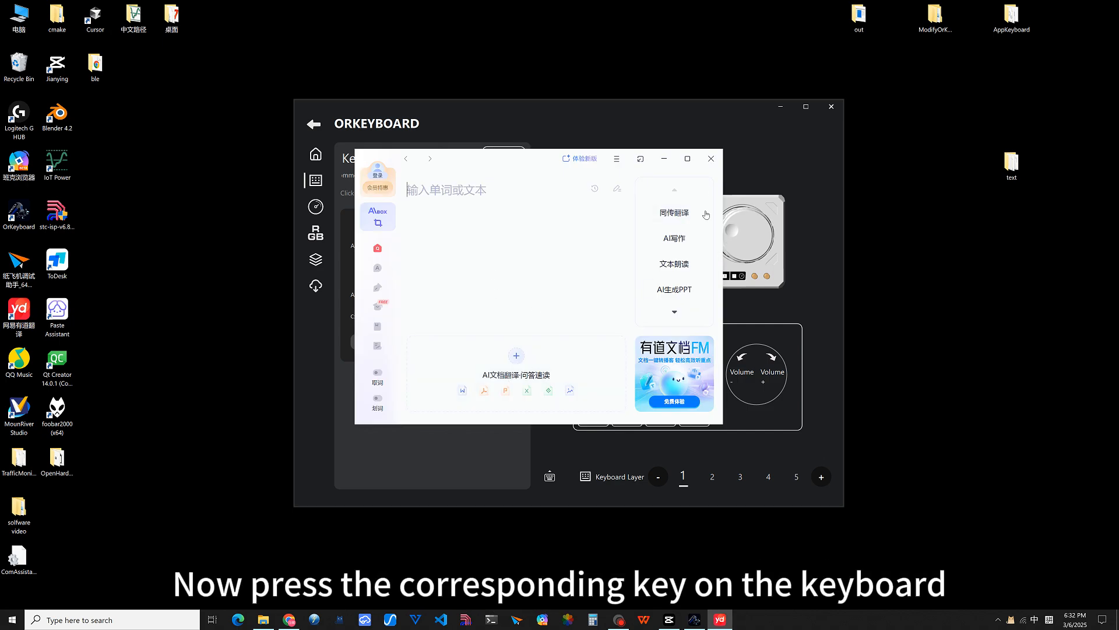
{"action": "left_click", "coordinate": [711, 159]}
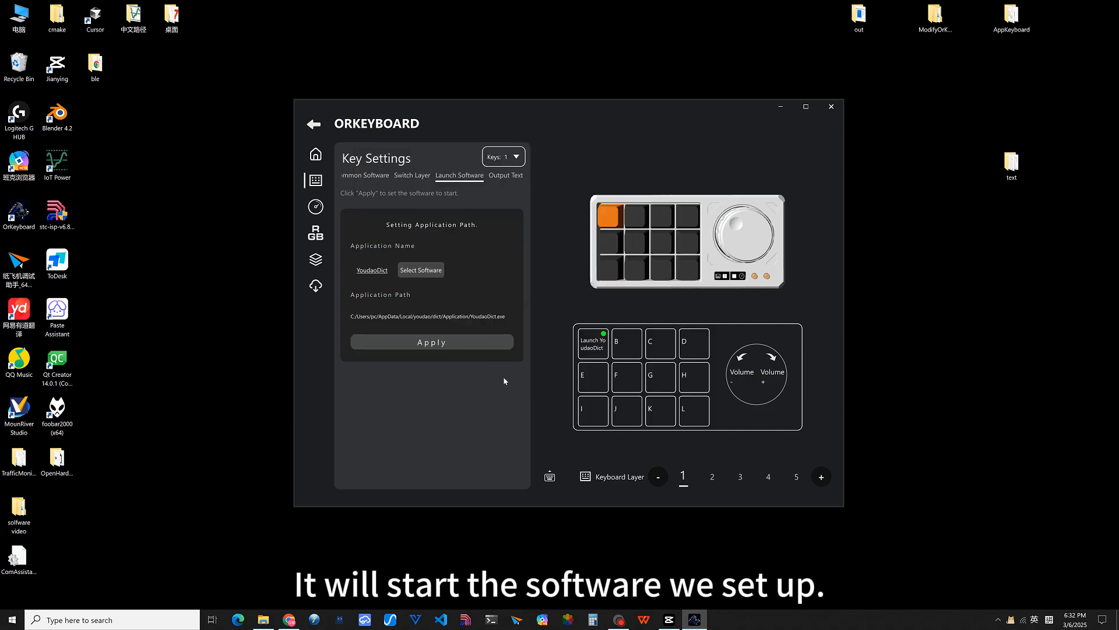
Start choosing launch software for key B and copy the target path from the desktop QQ Music shortcut's properties.
{"action": "left_click", "coordinate": [623, 350]}
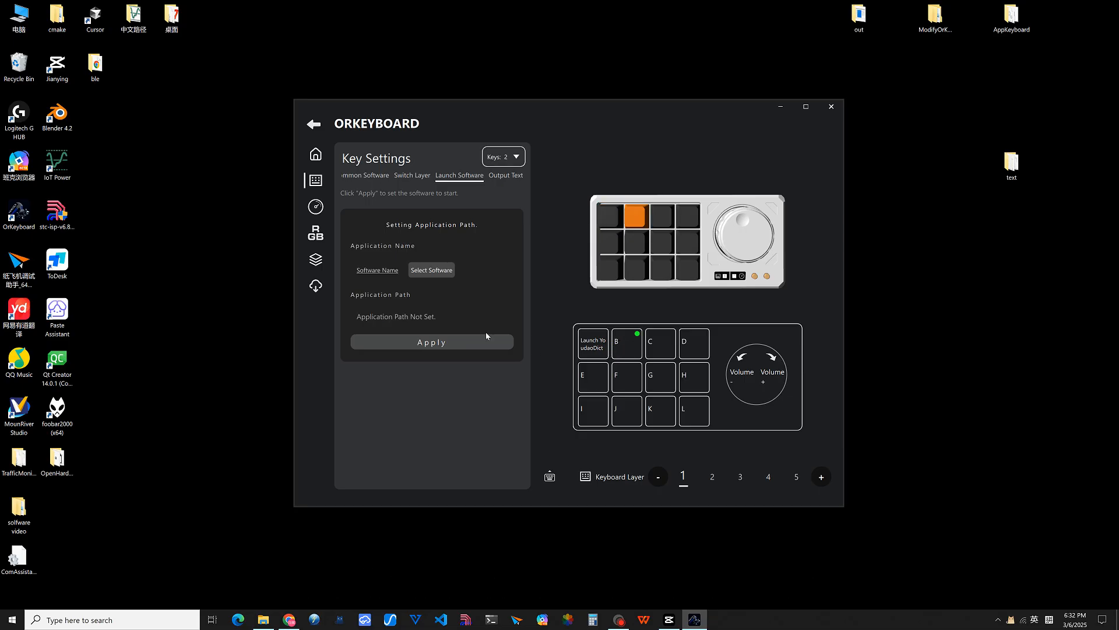
{"action": "left_click", "coordinate": [430, 271]}
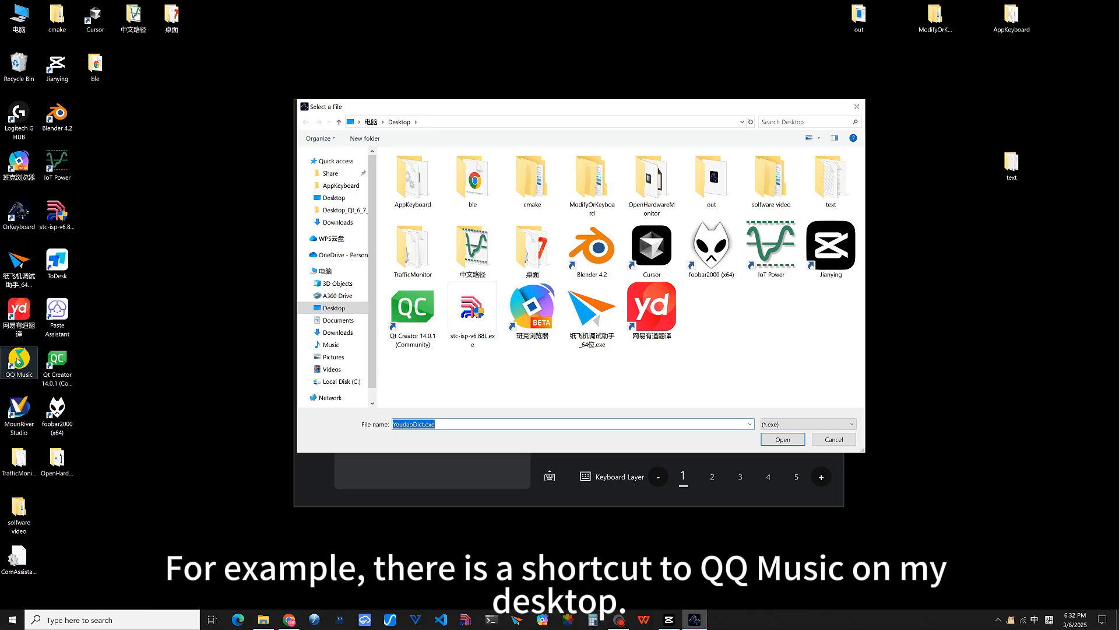
{"action": "left_click", "coordinate": [17, 362]}
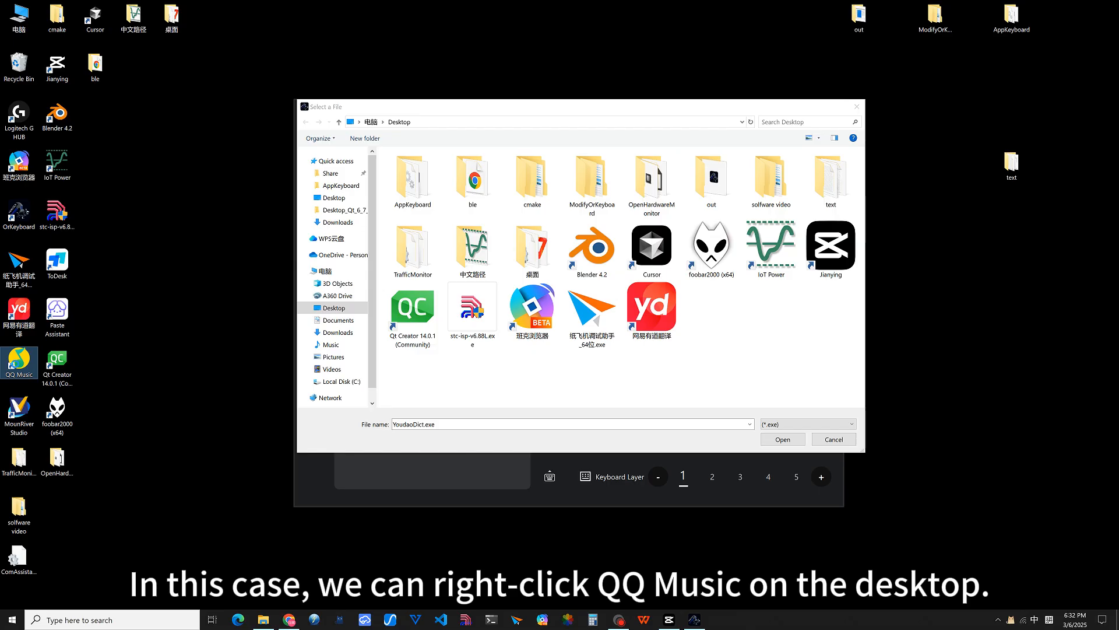
{"action": "right_click", "coordinate": [16, 367]}
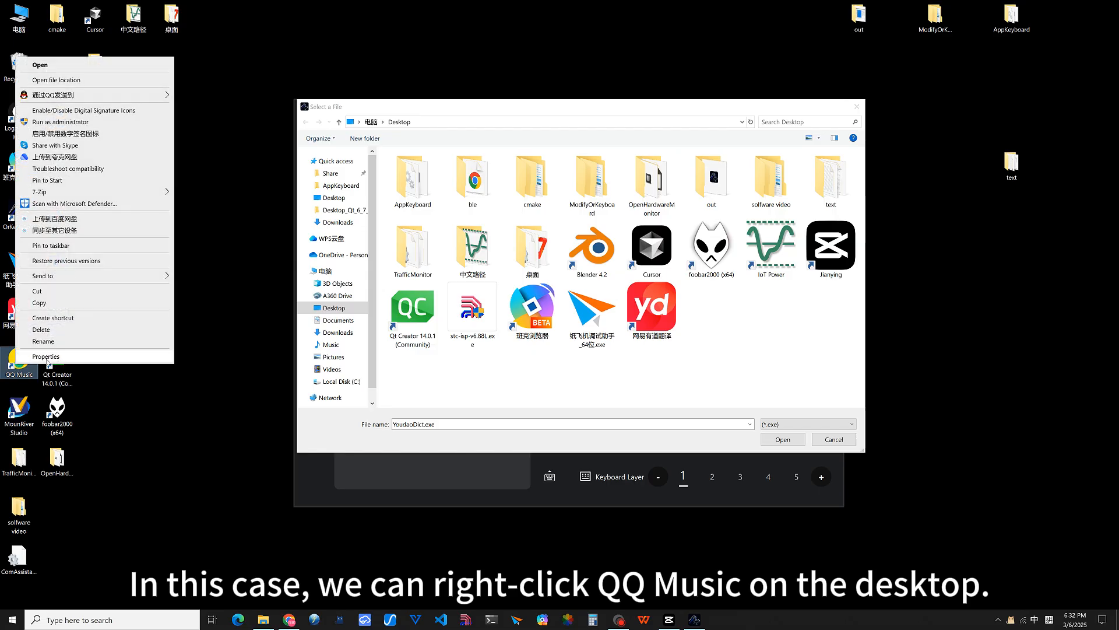
{"action": "left_click", "coordinate": [49, 357]}
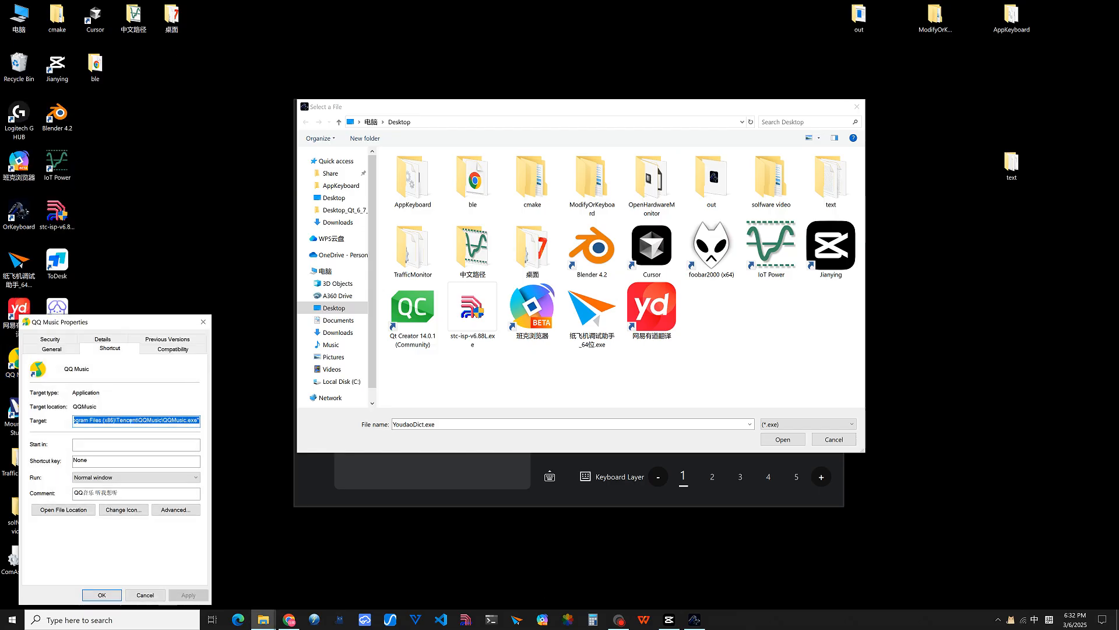
{"action": "key", "text": "ctrl+a"}
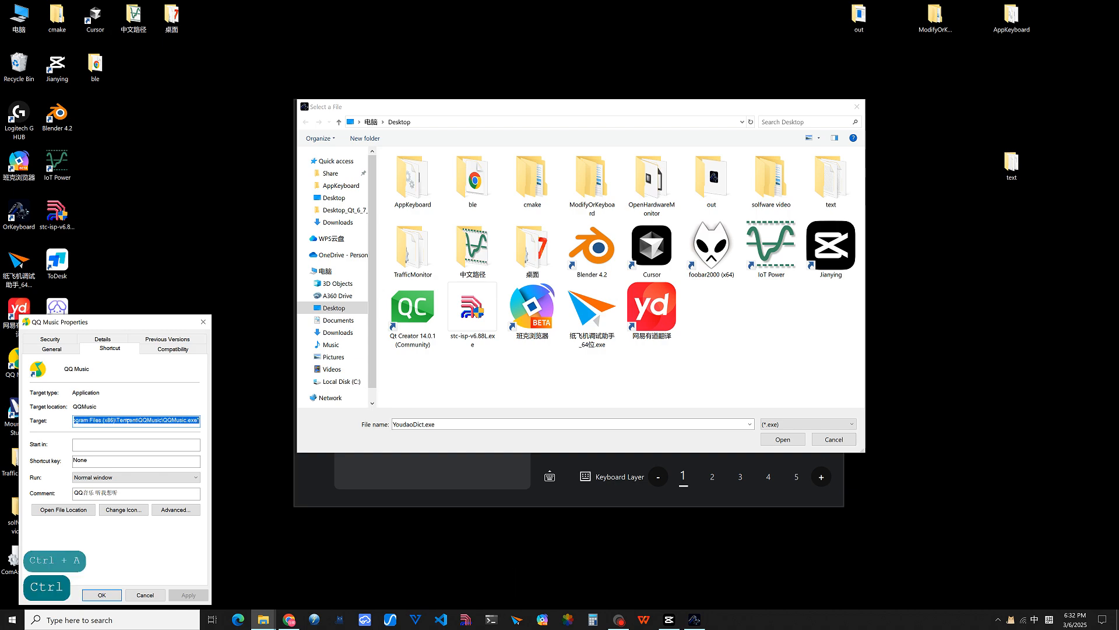
{"action": "key", "text": "ctrl+c"}
{"action": "left_click", "coordinate": [203, 322]}
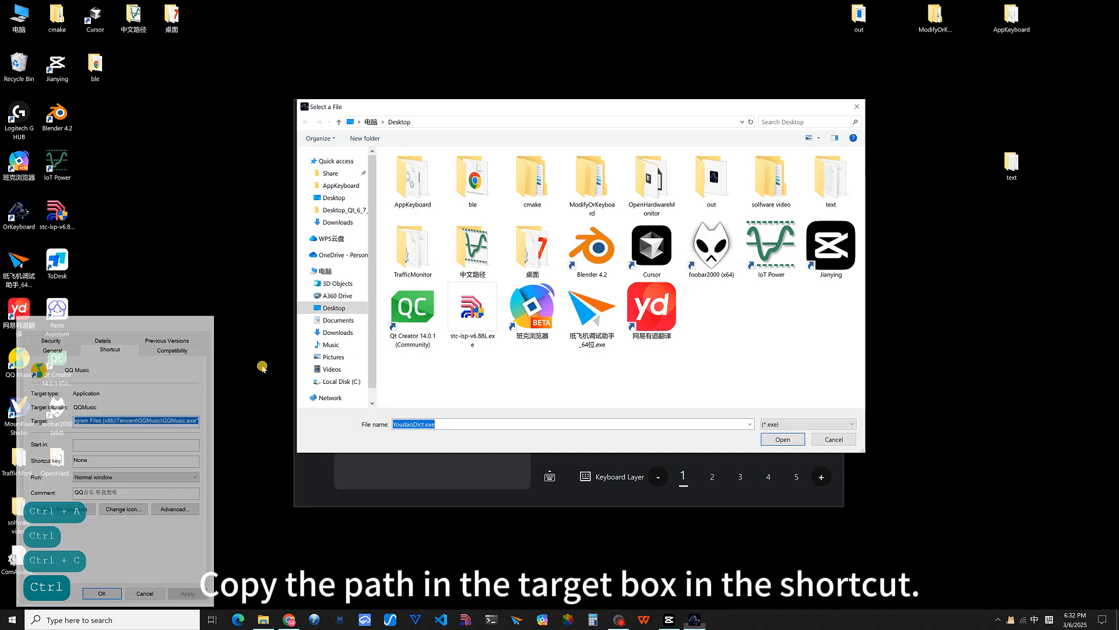
Assign the copied path "C:\Program Files (x86)\Tencent\QQMusic\QQMusic.exe" to key B, then close the launched QQ Music window.
{"action": "mouse_move", "coordinate": [444, 424]}
{"action": "left_mouse_down"}
{"action": "mouse_move", "coordinate": [392, 424]}
{"action": "mouse_move", "coordinate": [443, 425]}
{"action": "left_mouse_up"}
{"action": "key", "text": "ctrl+v"}
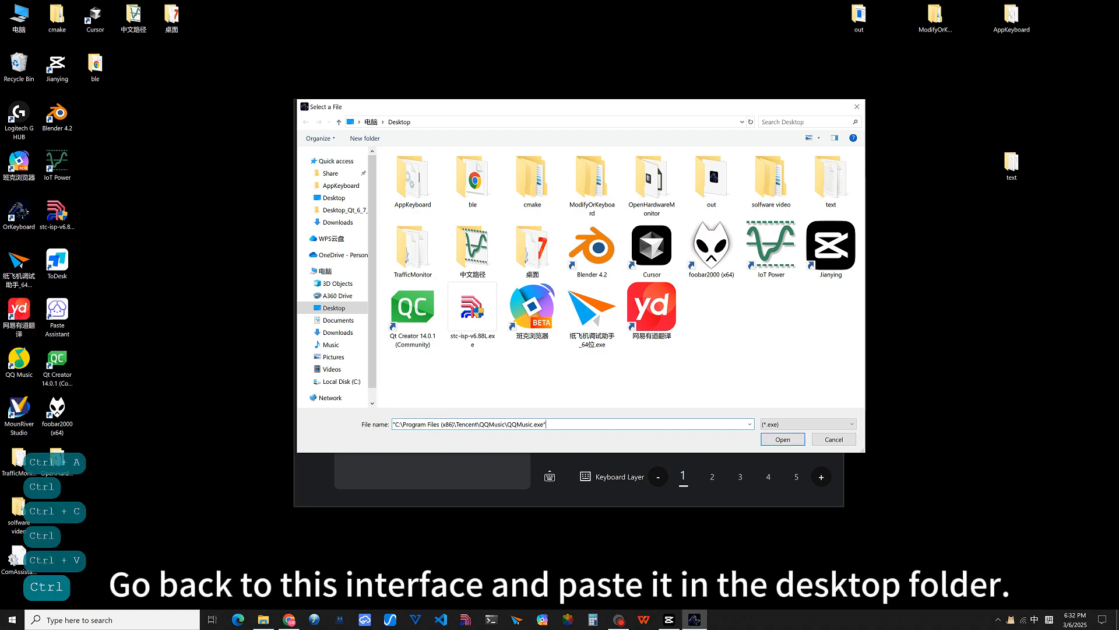
{"action": "left_click", "coordinate": [779, 440]}
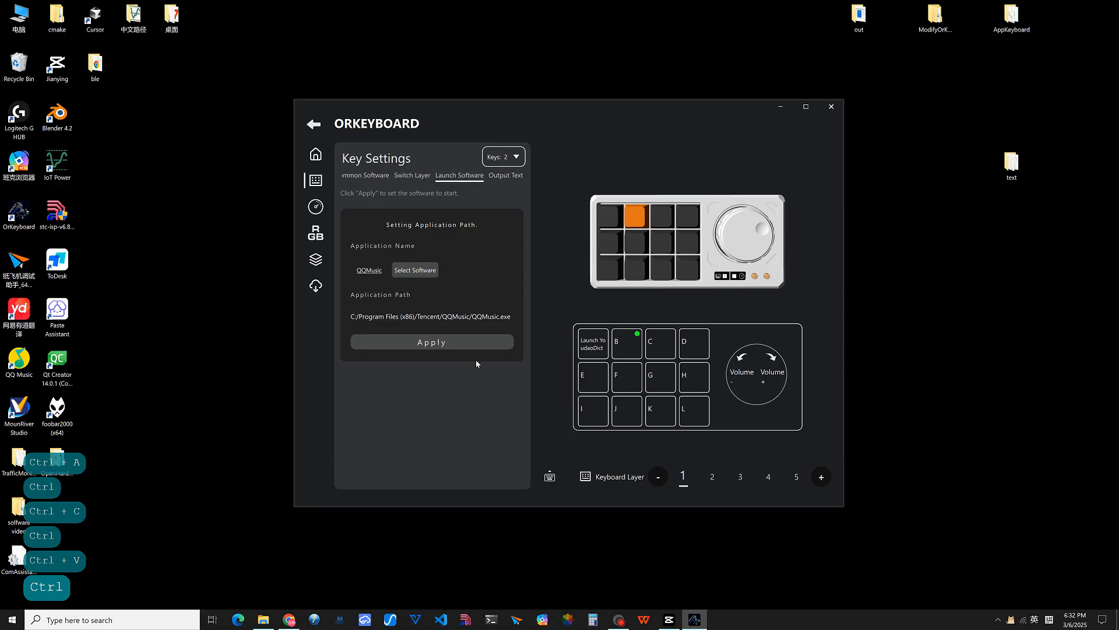
{"action": "left_click", "coordinate": [492, 342]}
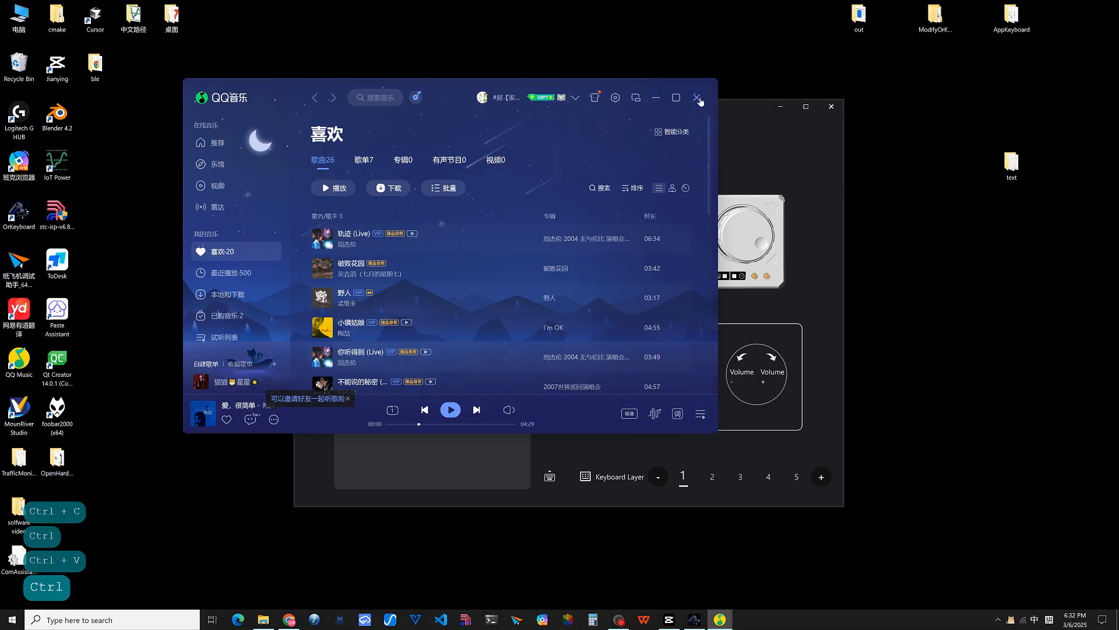
{"action": "left_click", "coordinate": [700, 103]}
Start choosing launch software for key C and browse to the Program Files folder on Local Disk (C:).
{"action": "left_click", "coordinate": [652, 345]}
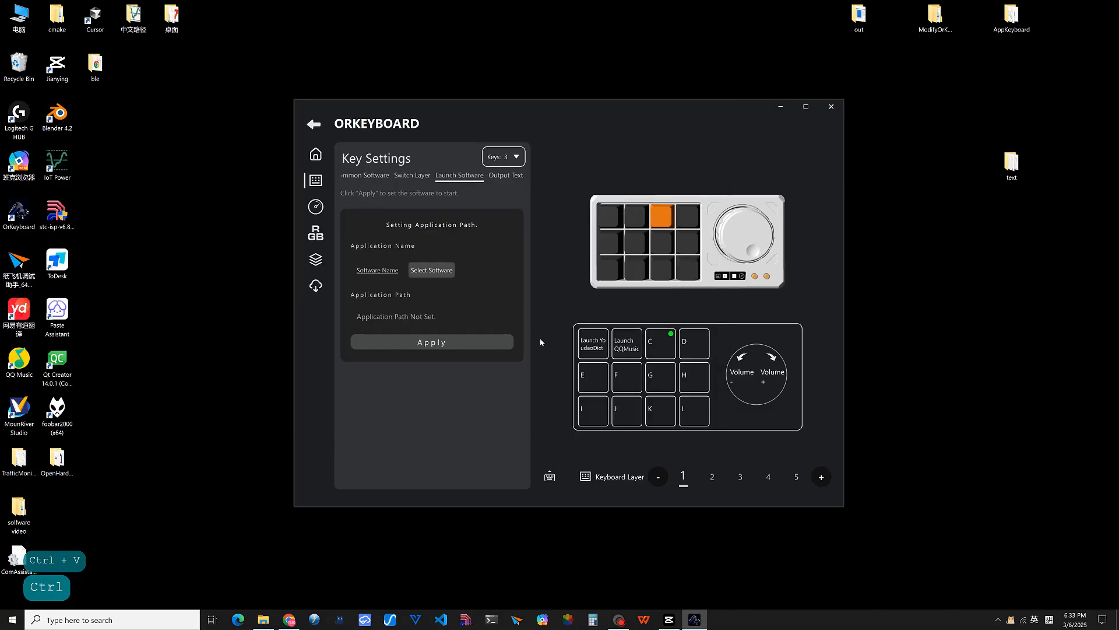
{"action": "left_click", "coordinate": [427, 271]}
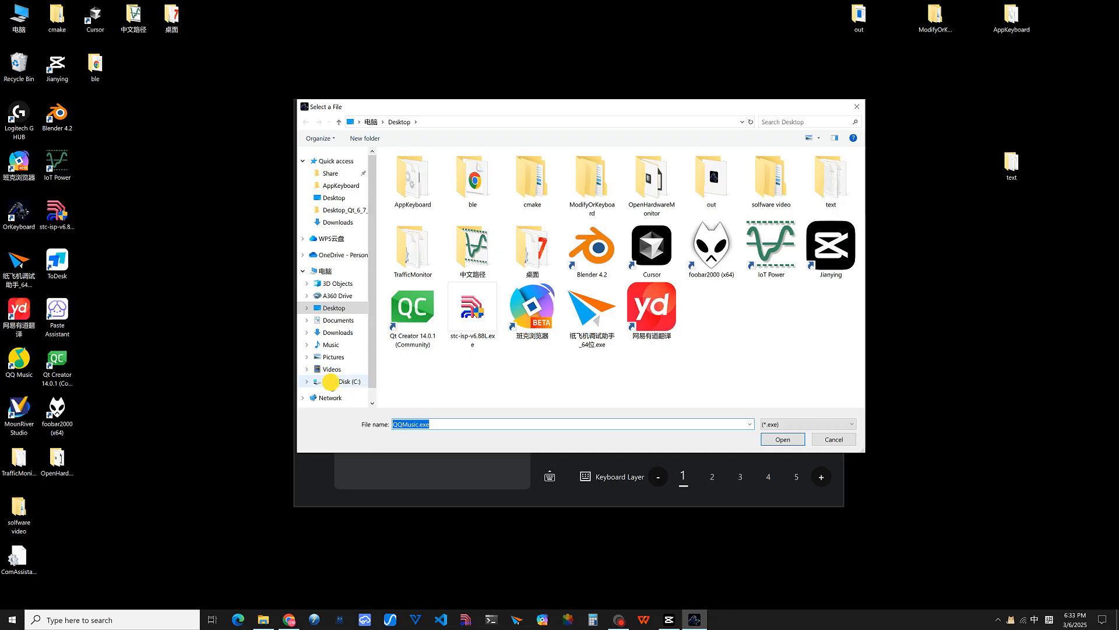
{"action": "left_click", "coordinate": [342, 381]}
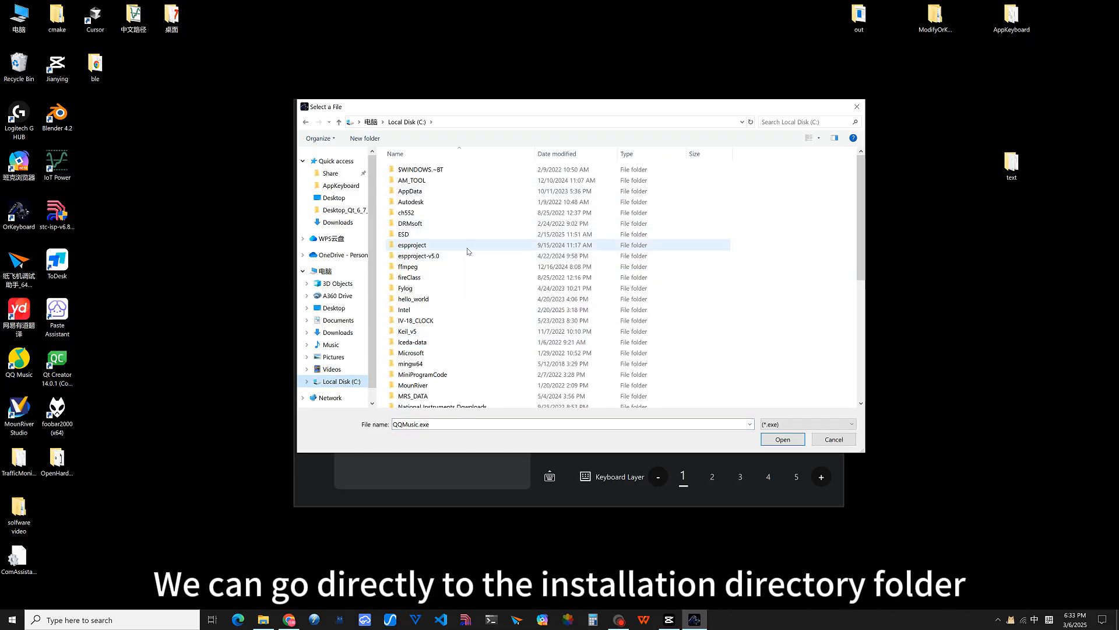
{"action": "scroll", "coordinate": [471, 274], "scroll_direction": "down", "scroll_amount": 3}
{"action": "scroll", "coordinate": [475, 291], "scroll_direction": "down", "scroll_amount": 2}
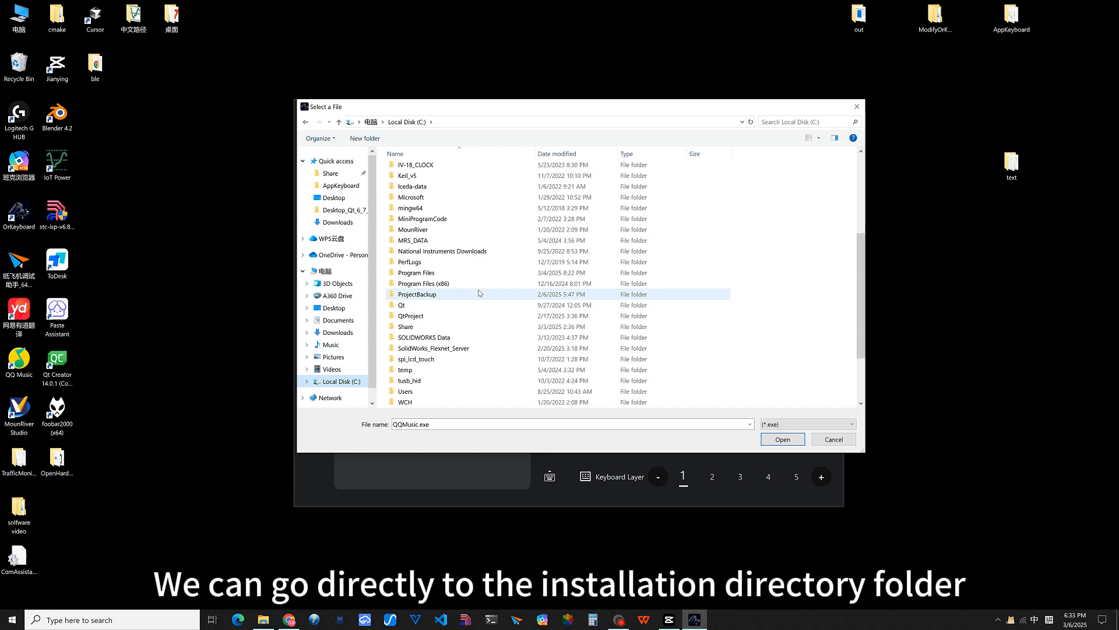
{"action": "left_click", "coordinate": [451, 274]}
{"action": "double_click", "coordinate": [450, 274]}
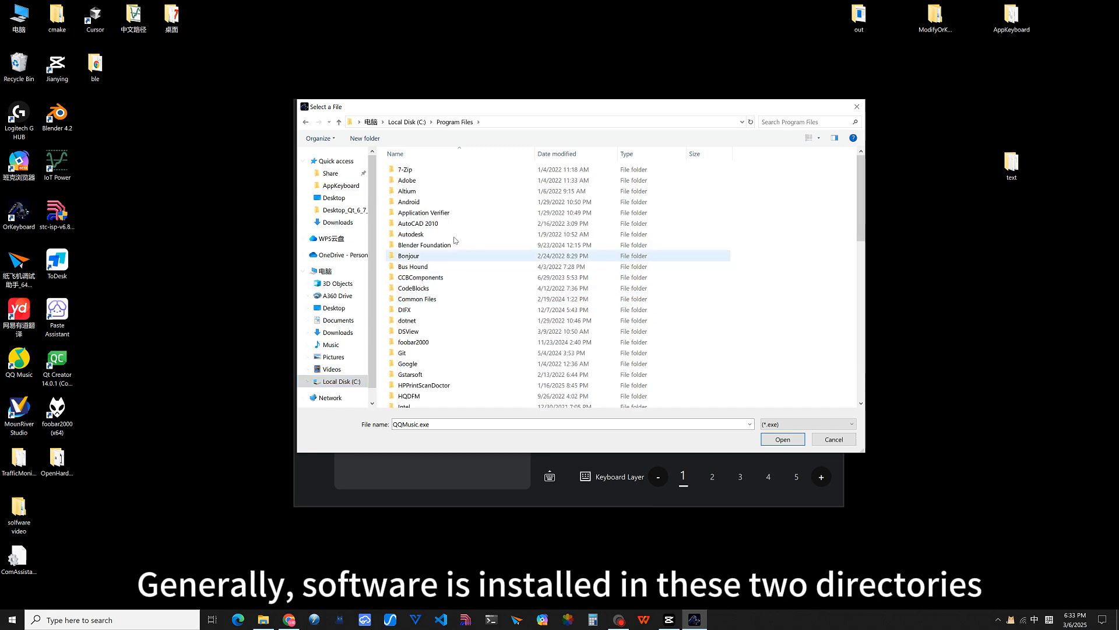
Choose chrome.exe from the Google\Chrome\Application folder as the software to launch.
{"action": "double_click", "coordinate": [425, 363]}
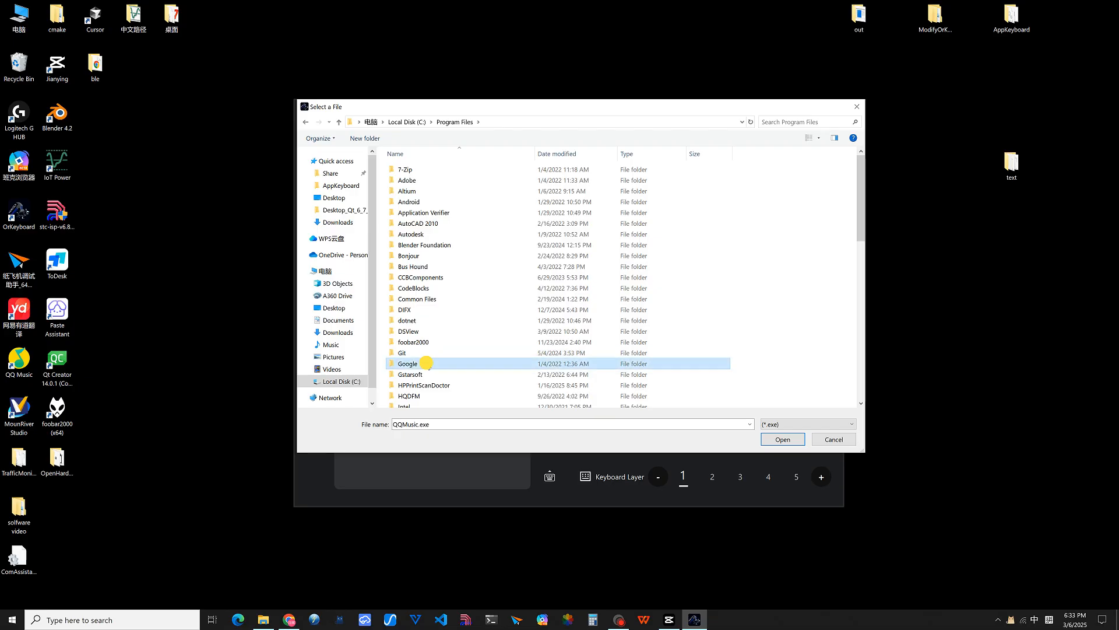
{"action": "double_click", "coordinate": [429, 171]}
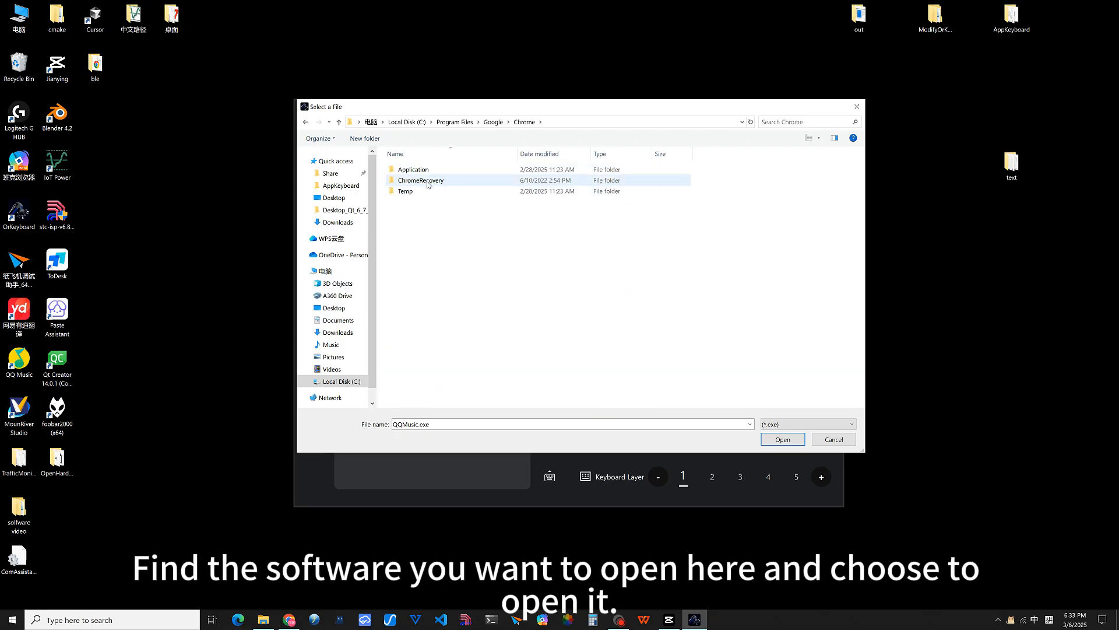
{"action": "double_click", "coordinate": [428, 170]}
{"action": "left_click", "coordinate": [417, 191]}
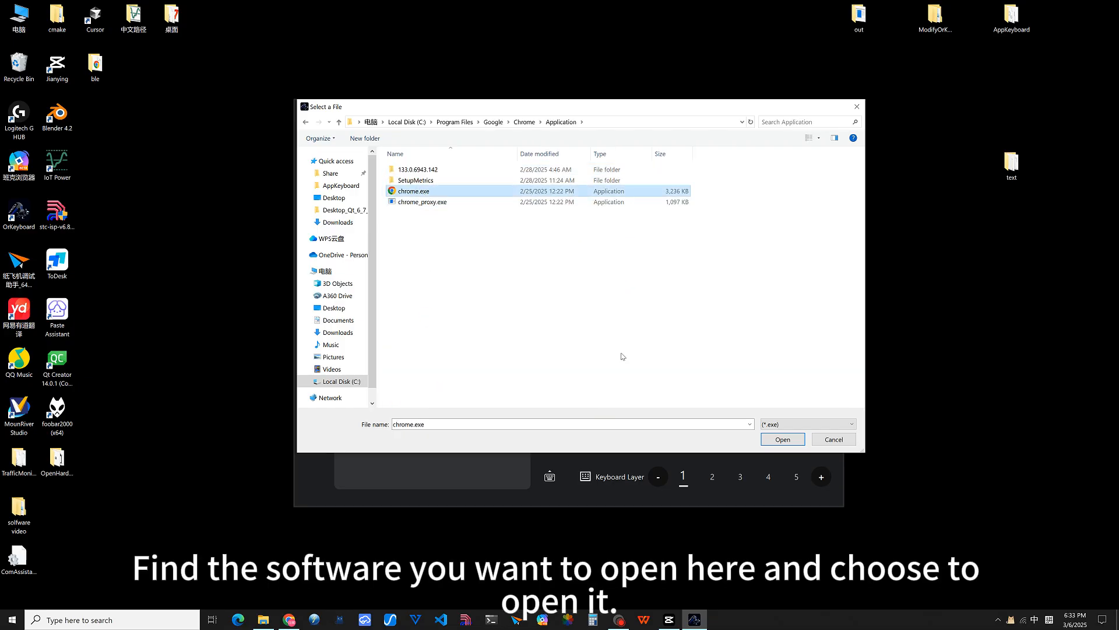
{"action": "left_click", "coordinate": [781, 440]}
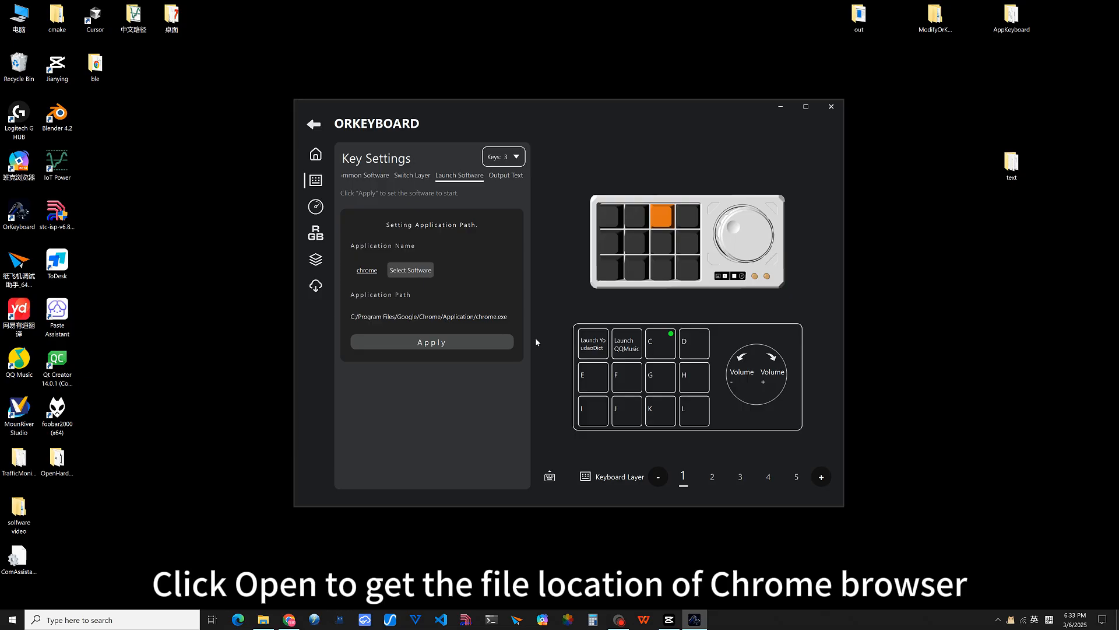
Apply the Chrome launch setting to key C, test the key, and close the browser window it opens.
{"action": "left_click", "coordinate": [456, 343]}
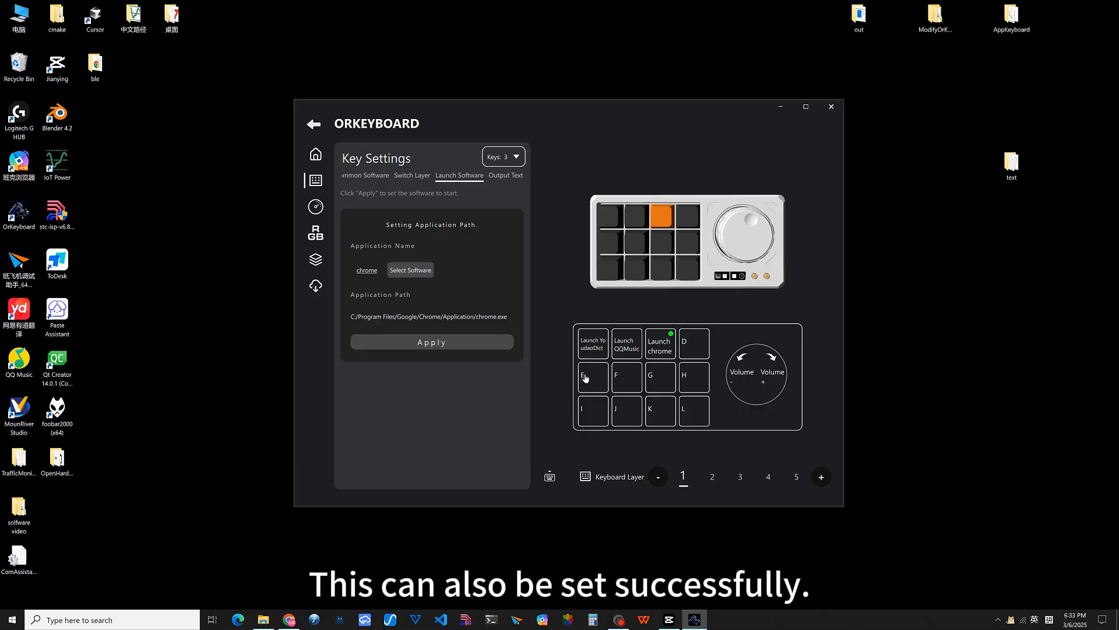
{"action": "key", "text": "c"}
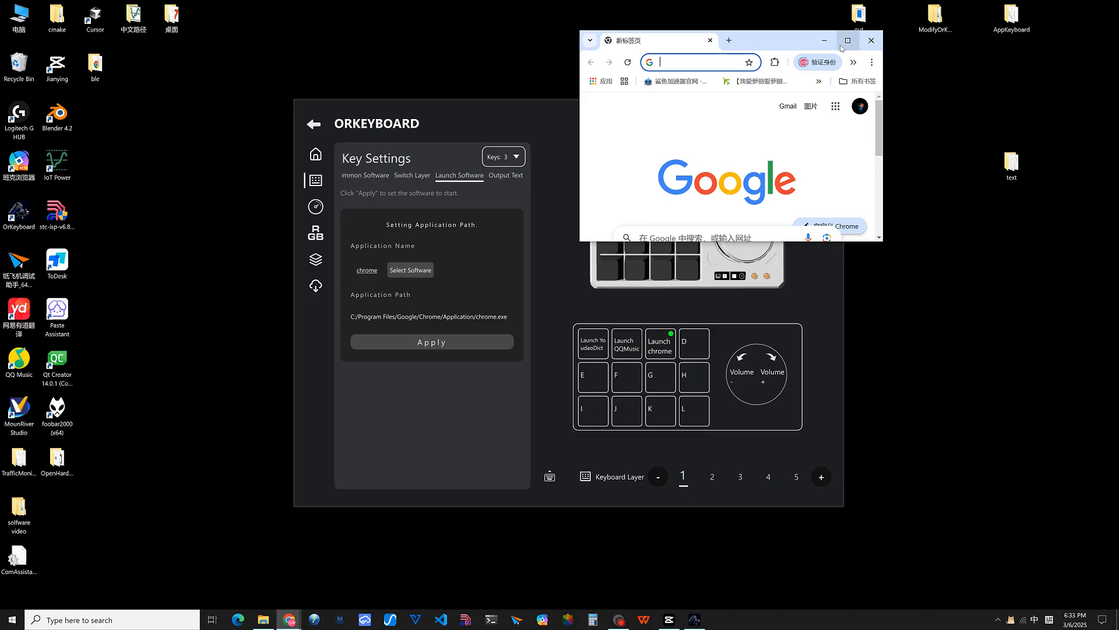
{"action": "left_click", "coordinate": [871, 40]}
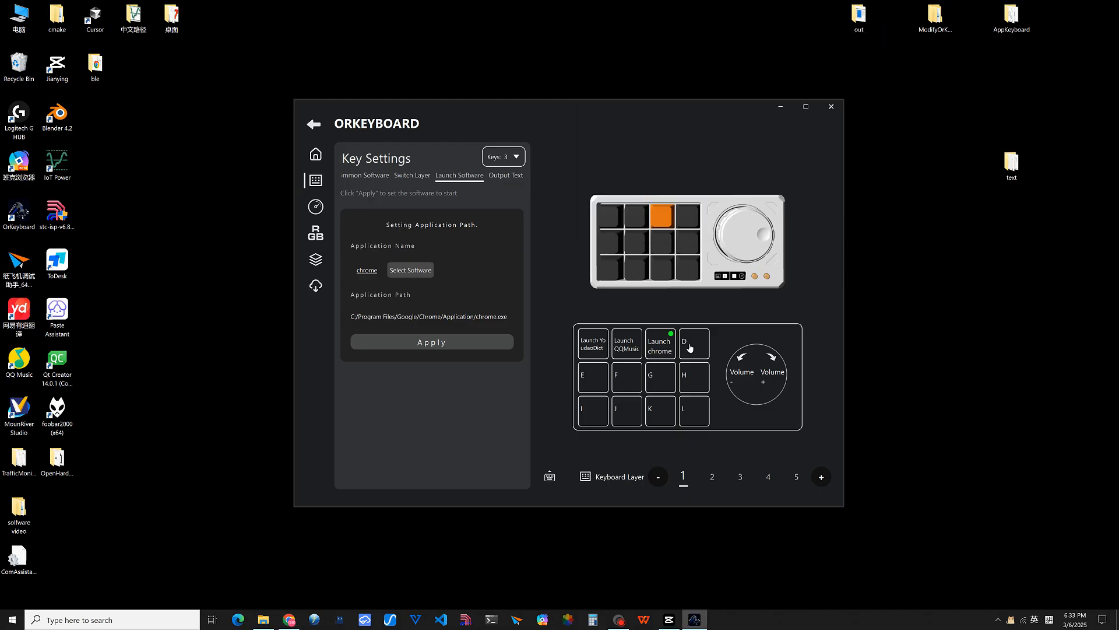
Start choosing launch software for key D and open Adobe Photoshop 2022's file location from the installed programs list.
{"action": "left_click", "coordinate": [691, 345]}
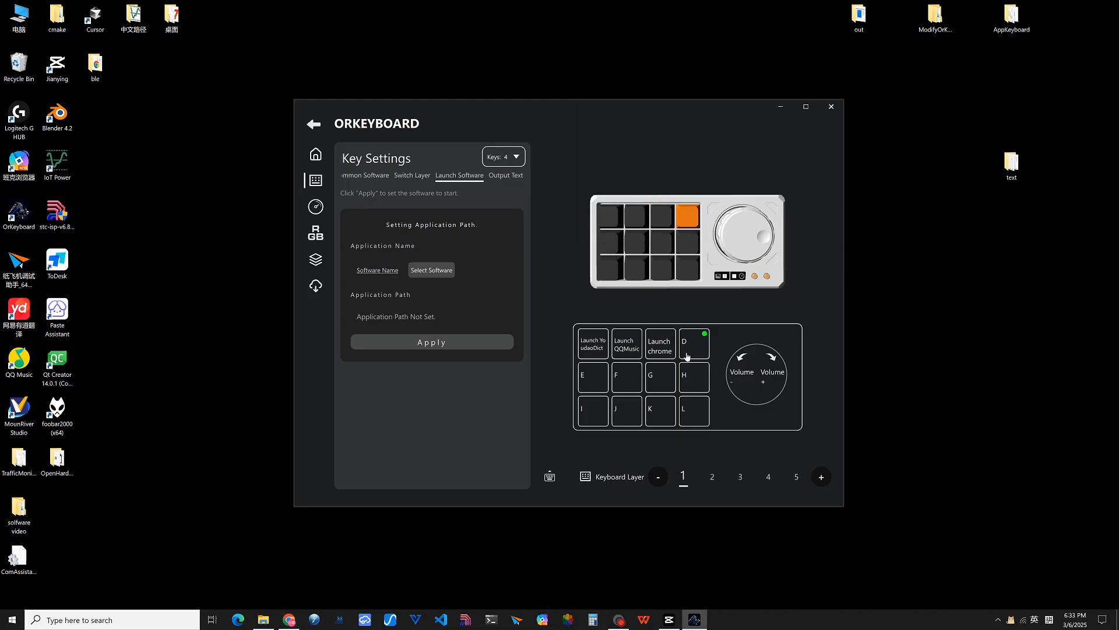
{"action": "left_click", "coordinate": [431, 270]}
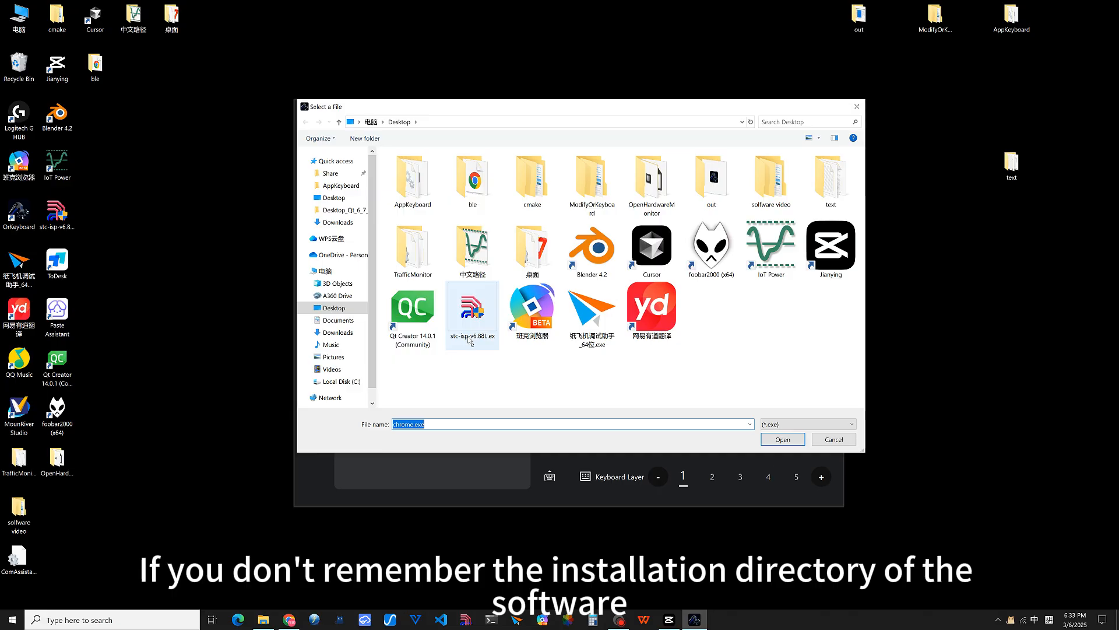
{"action": "left_click", "coordinate": [31, 577]}
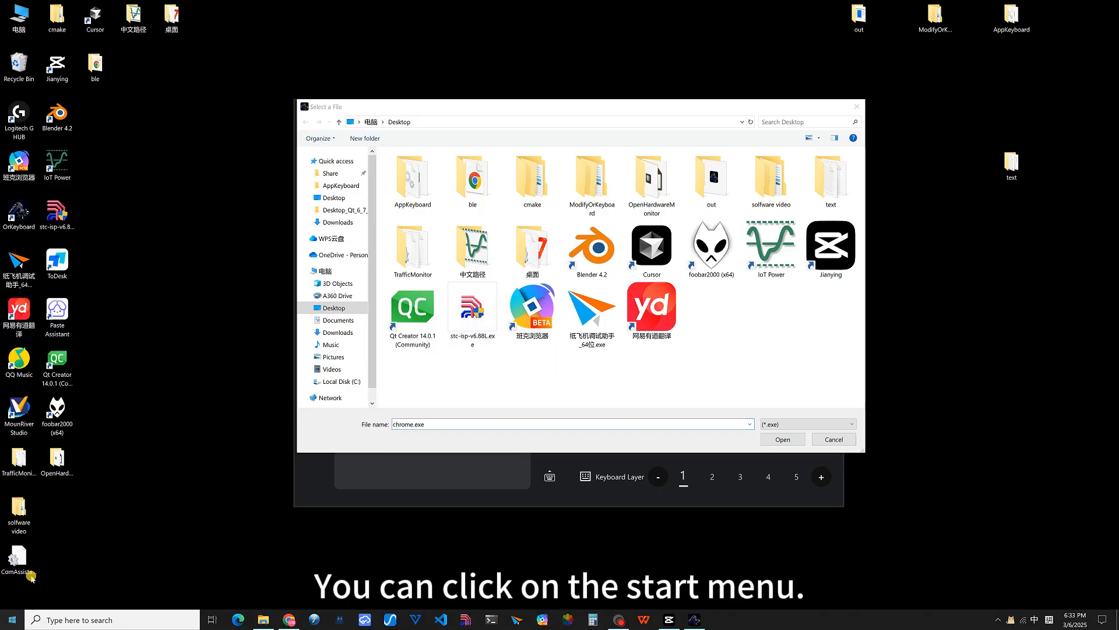
{"action": "left_click", "coordinate": [12, 620]}
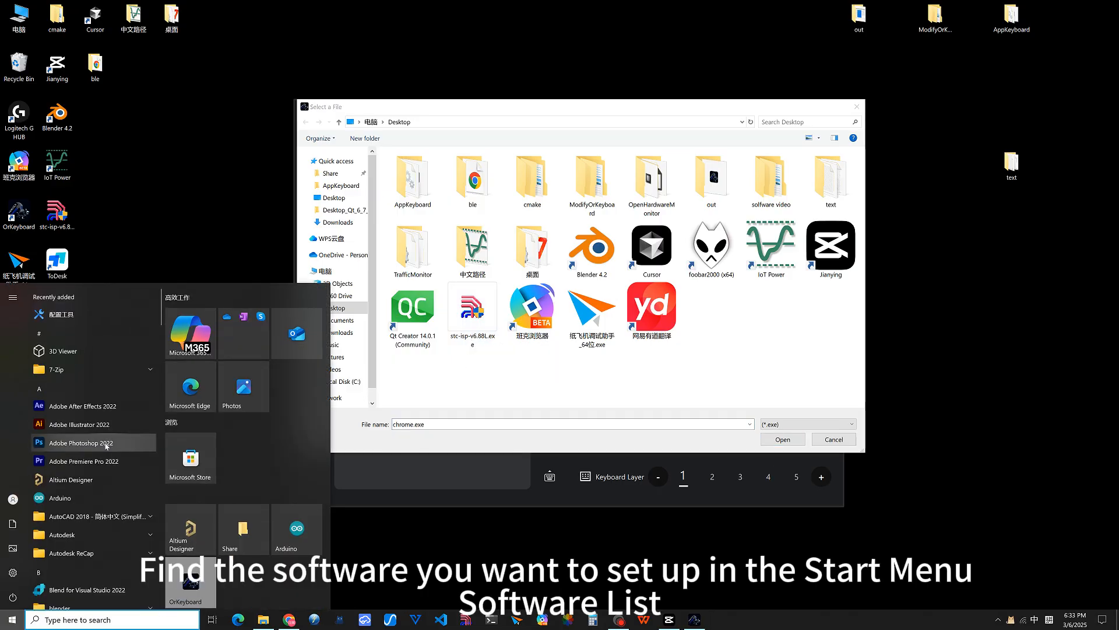
{"action": "right_click", "coordinate": [91, 443]}
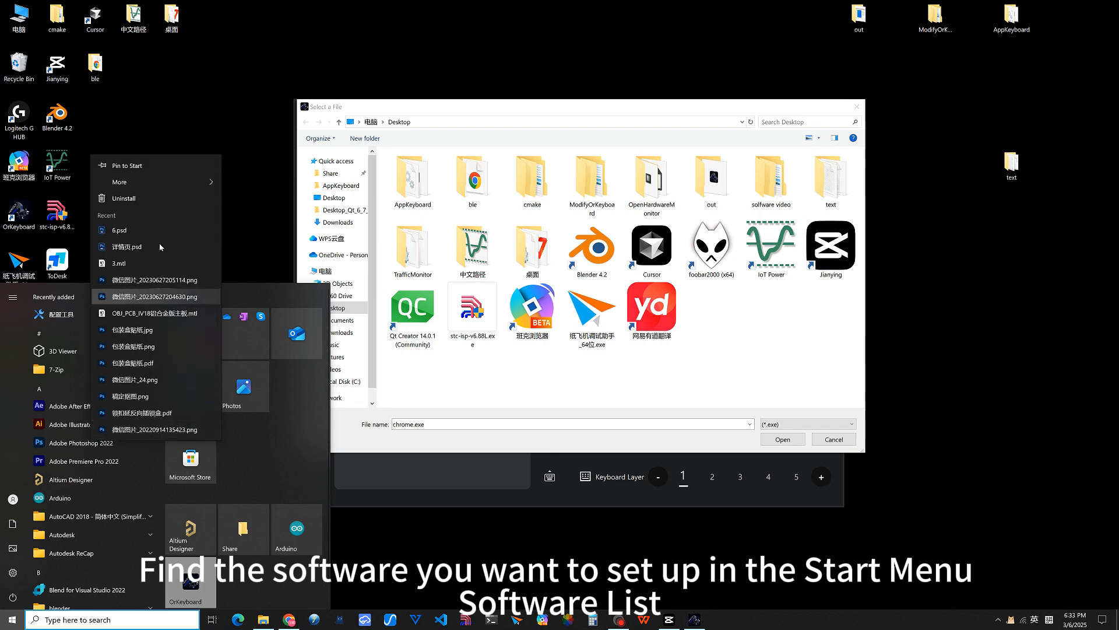
{"action": "mouse_move", "coordinate": [175, 182]}
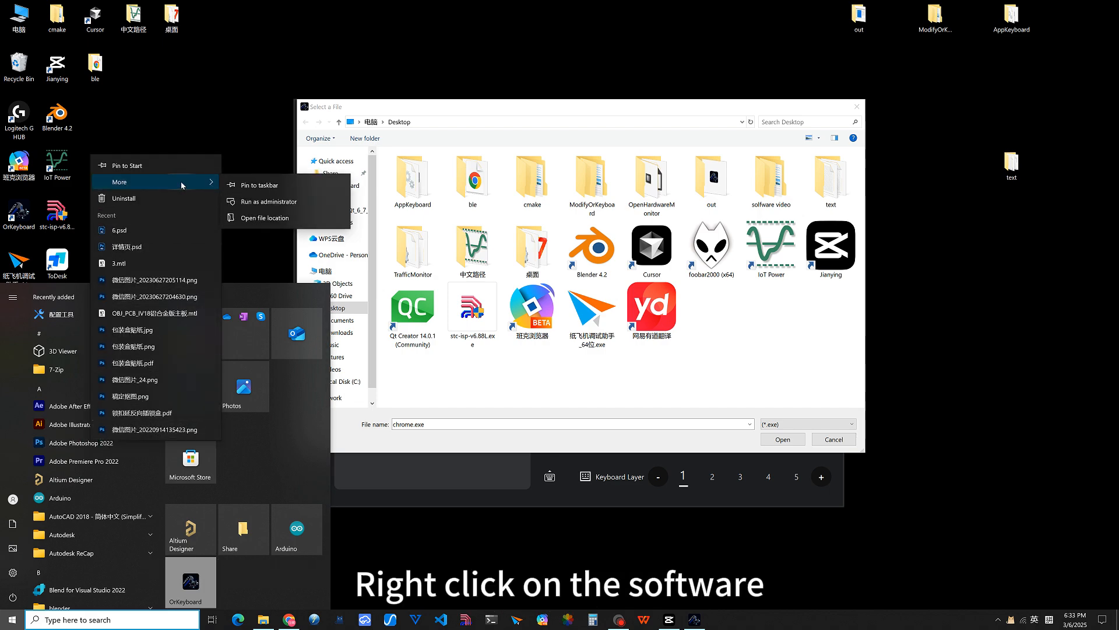
{"action": "left_click", "coordinate": [264, 217]}
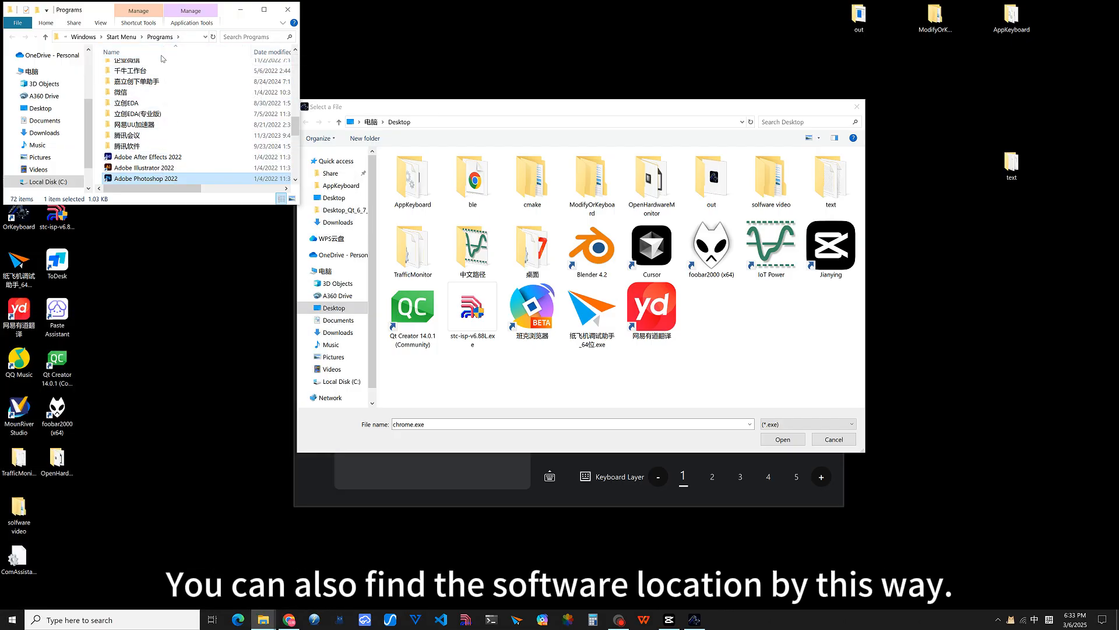
Copy the full path of the Start Menu Programs folder and close its Explorer window.
{"action": "left_click", "coordinate": [188, 38]}
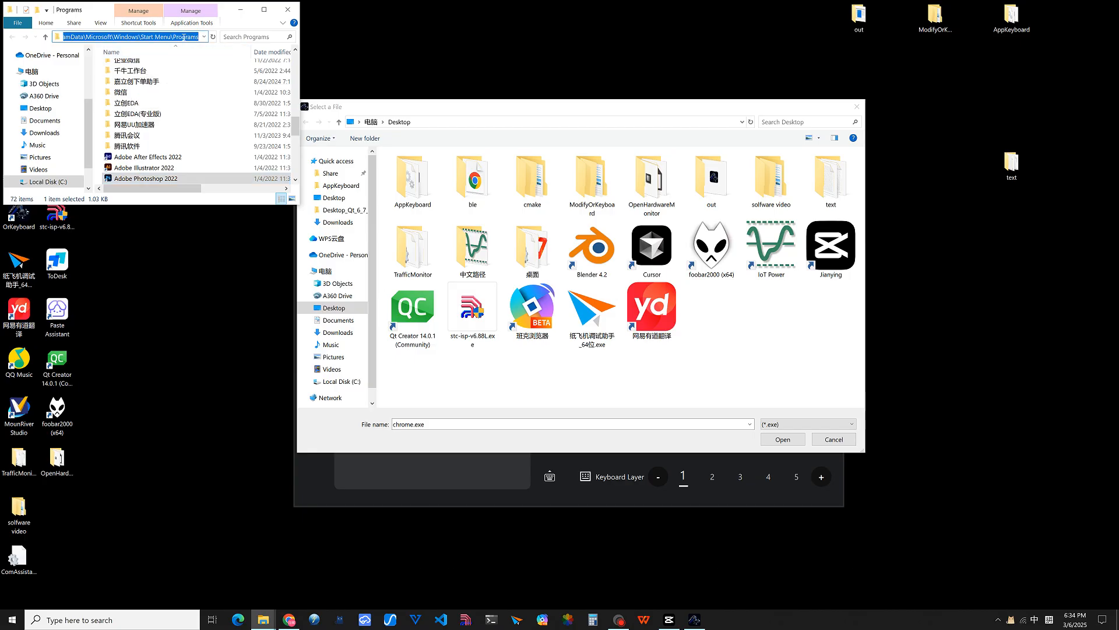
{"action": "key", "text": "ctrl+c"}
{"action": "left_click", "coordinate": [287, 11]}
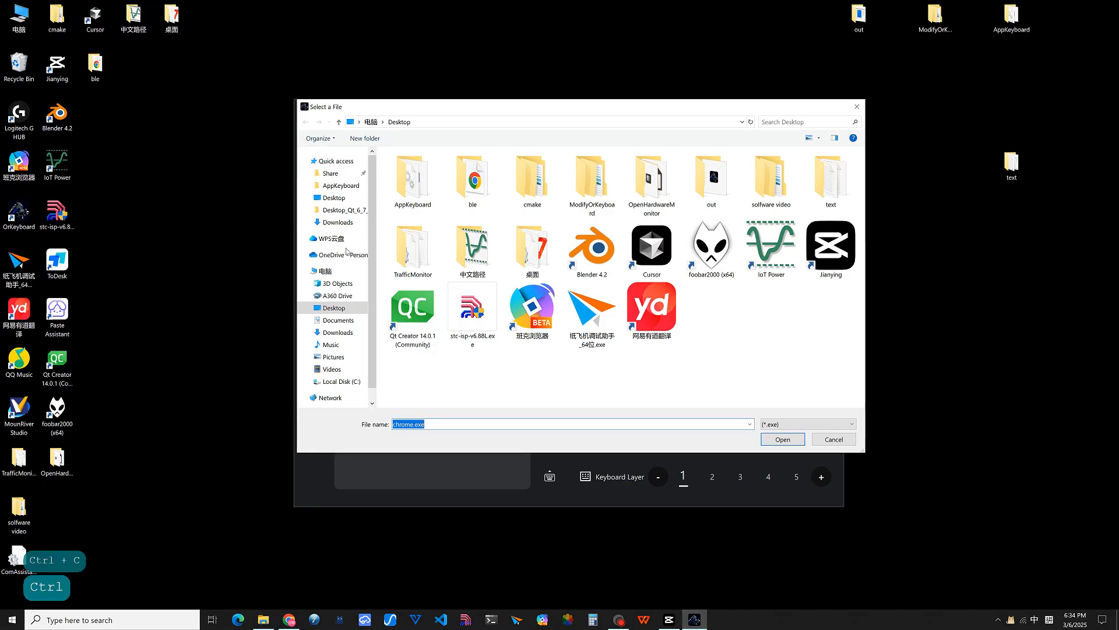
Open C:\ProgramData\Microsoft\Windows\Start Menu\Programs in the file selection dialog by pasting the copied path as the file name.
{"action": "left_click_drag", "start_coordinate": [433, 425], "coordinate": [392, 425]}
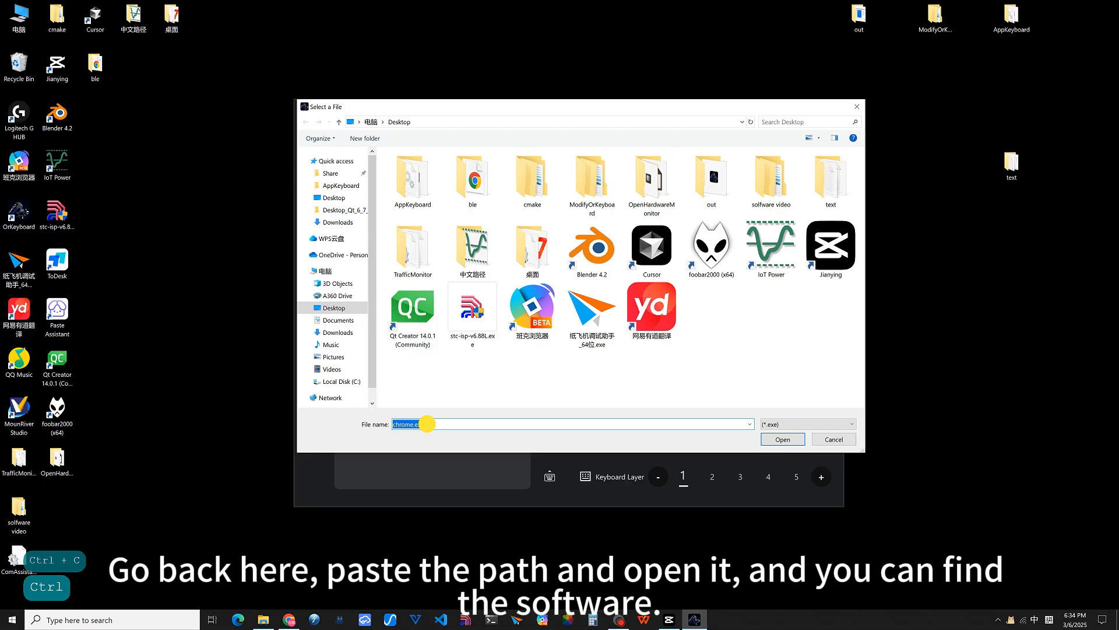
{"action": "key", "text": "ctrl+v"}
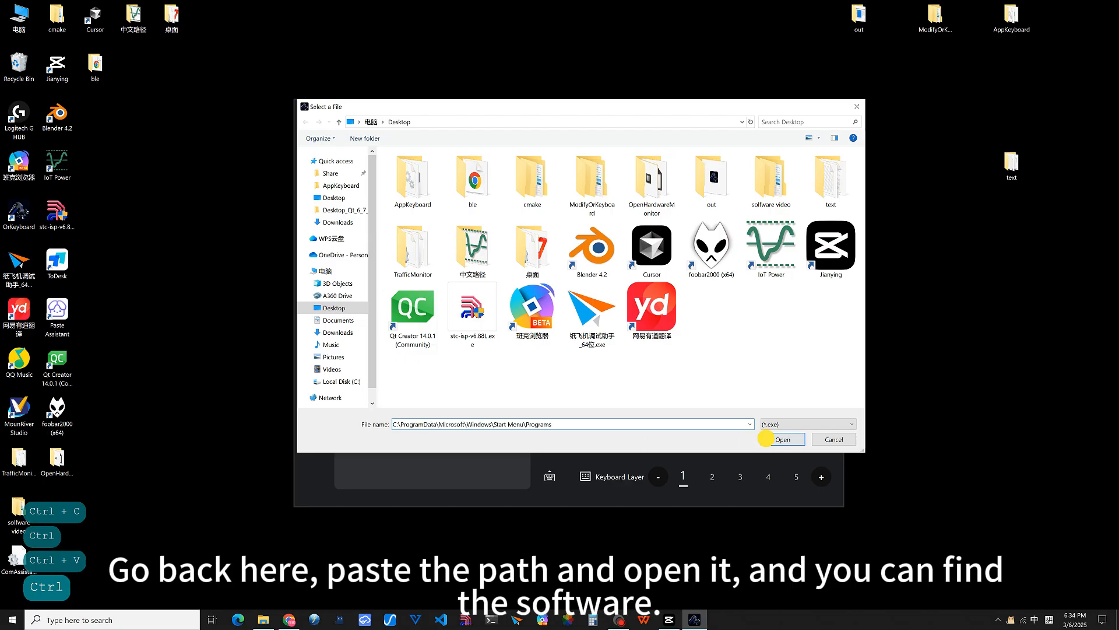
{"action": "left_click", "coordinate": [771, 438]}
Choose the Adobe Photoshop 2022 shortcut as the software to launch and apply the setting to key D.
{"action": "scroll", "coordinate": [513, 358], "scroll_direction": "down", "scroll_amount": 5}
{"action": "scroll", "coordinate": [513, 357], "scroll_direction": "down", "scroll_amount": 5}
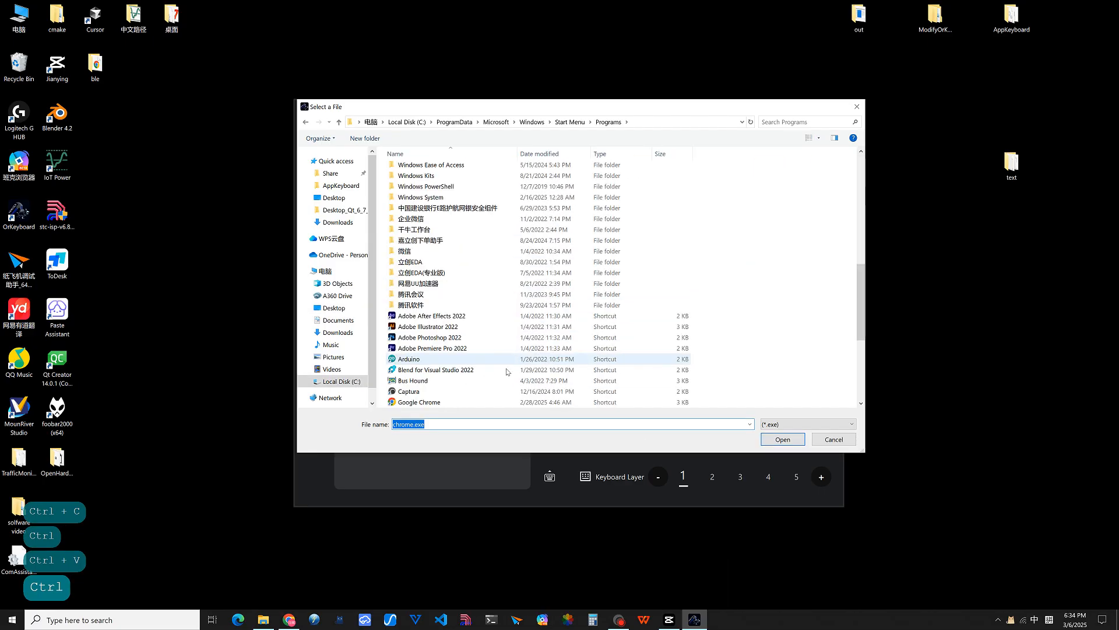
{"action": "left_click", "coordinate": [434, 337]}
{"action": "left_click", "coordinate": [762, 439]}
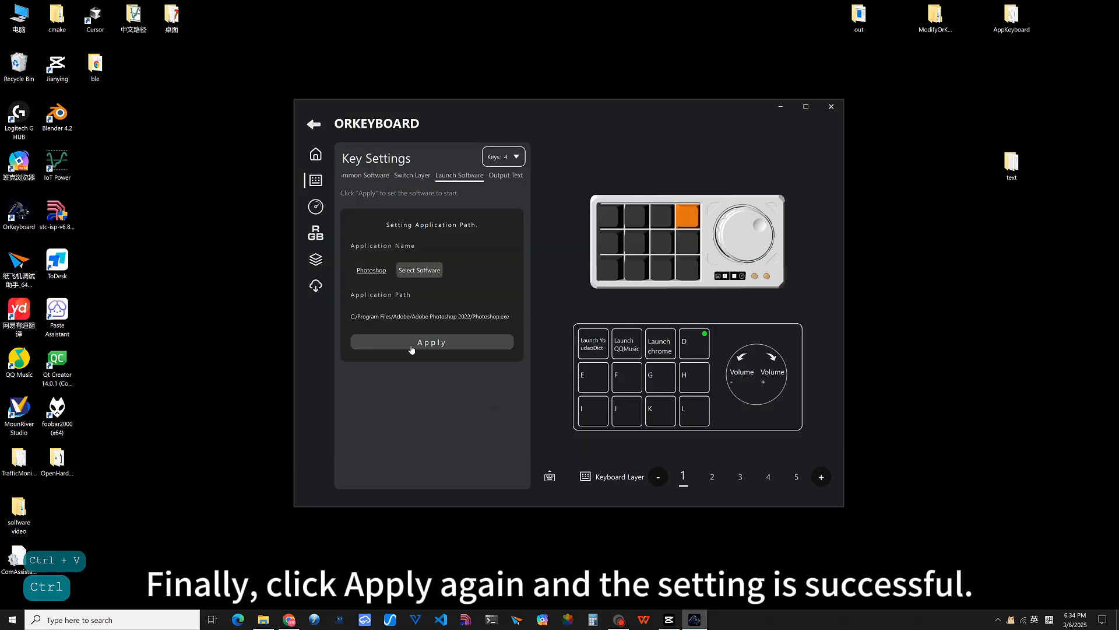
{"action": "left_click", "coordinate": [475, 342]}
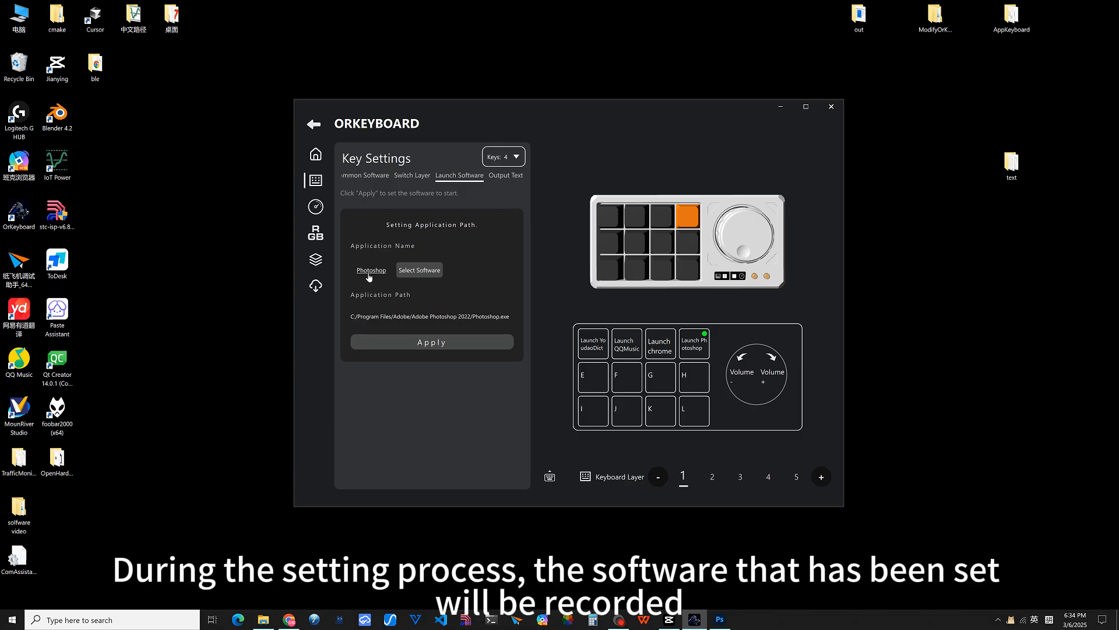
Rename the chrome entry in the list of recorded applications as Chrome.
{"action": "left_click", "coordinate": [370, 272]}
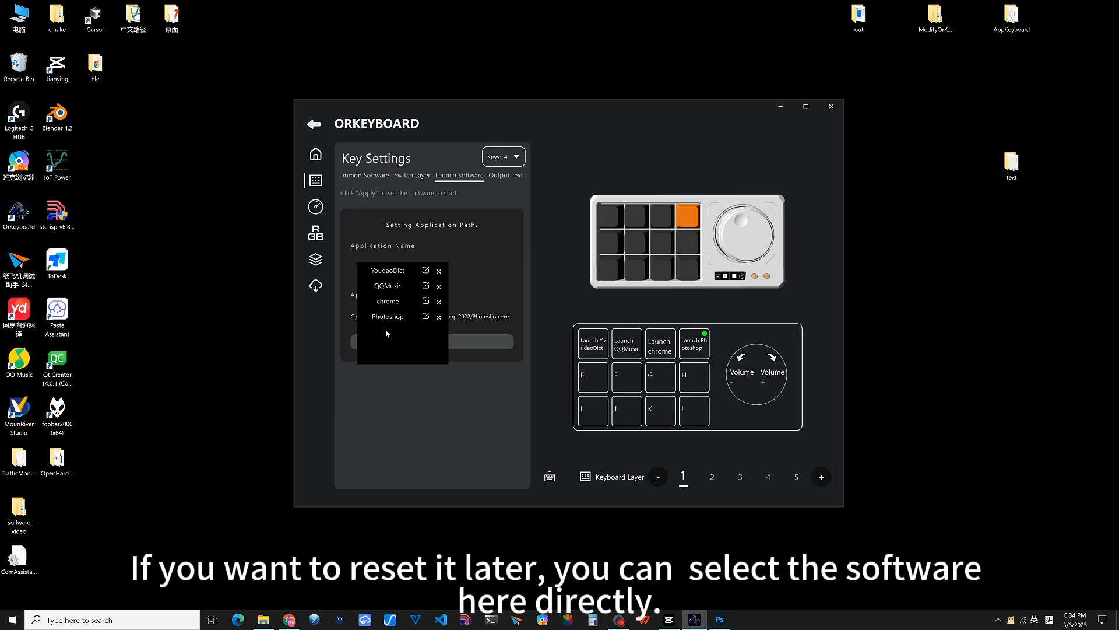
{"action": "left_click", "coordinate": [426, 301]}
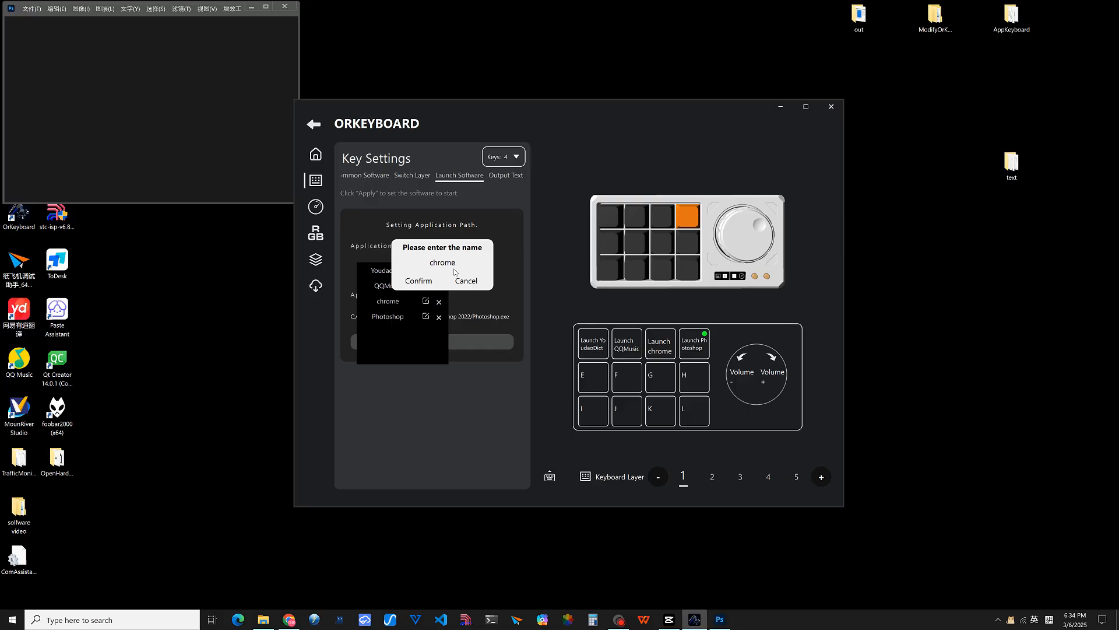
{"action": "left_click_drag", "start_coordinate": [456, 263], "coordinate": [442, 263]}
{"action": "left_click", "coordinate": [440, 263]}
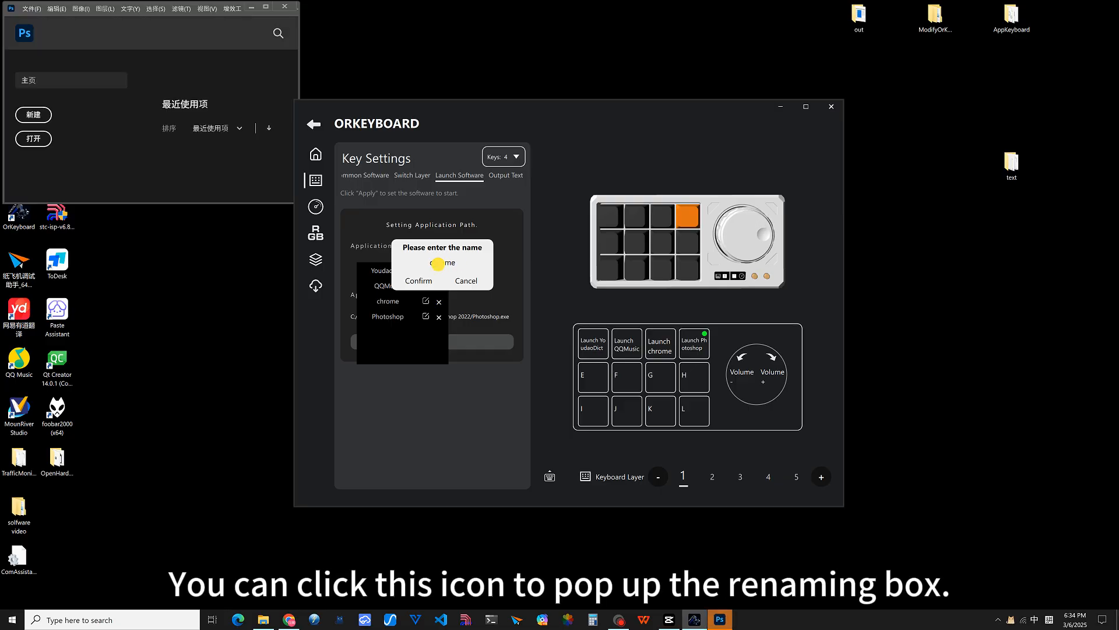
{"action": "left_click", "coordinate": [435, 262]}
{"action": "key", "text": "BackSpace"}
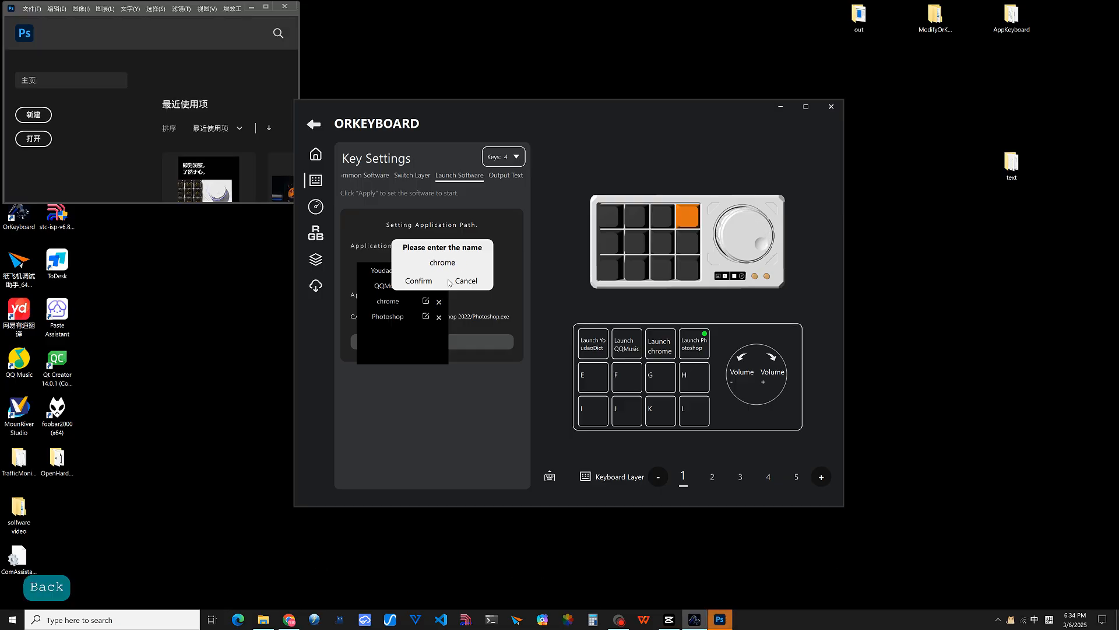
{"action": "type", "text": "C"}
{"action": "left_click", "coordinate": [425, 281]}
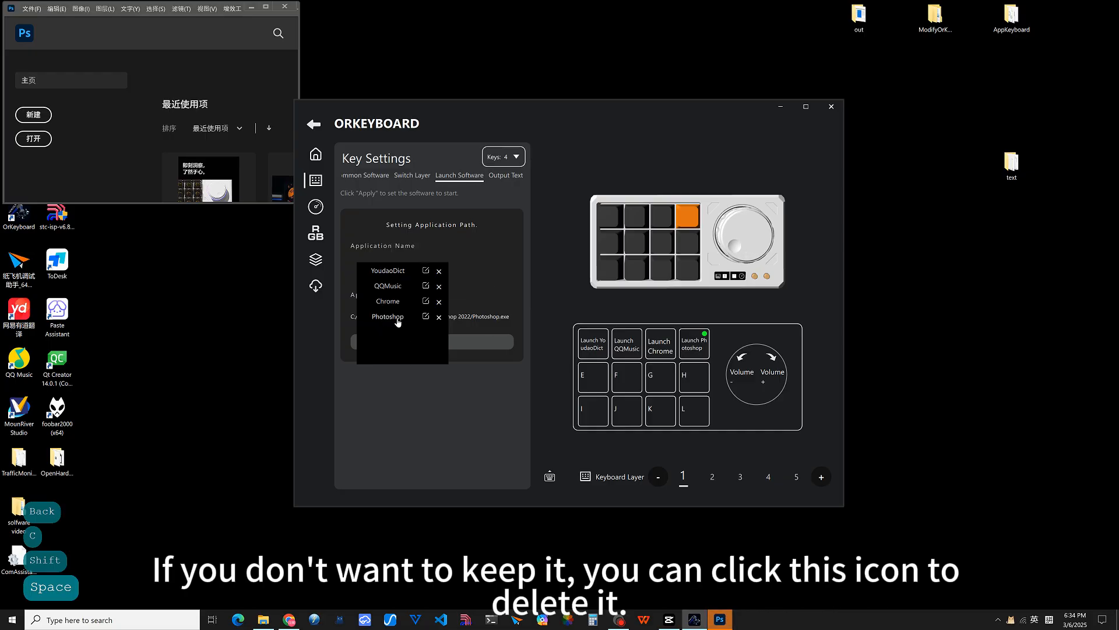
Delete the Photoshop, Chrome, QQMusic and YoudaoDict entries from the recorded applications list, and close the list and the Photoshop window.
{"action": "left_click", "coordinate": [438, 317]}
{"action": "left_click", "coordinate": [438, 302]}
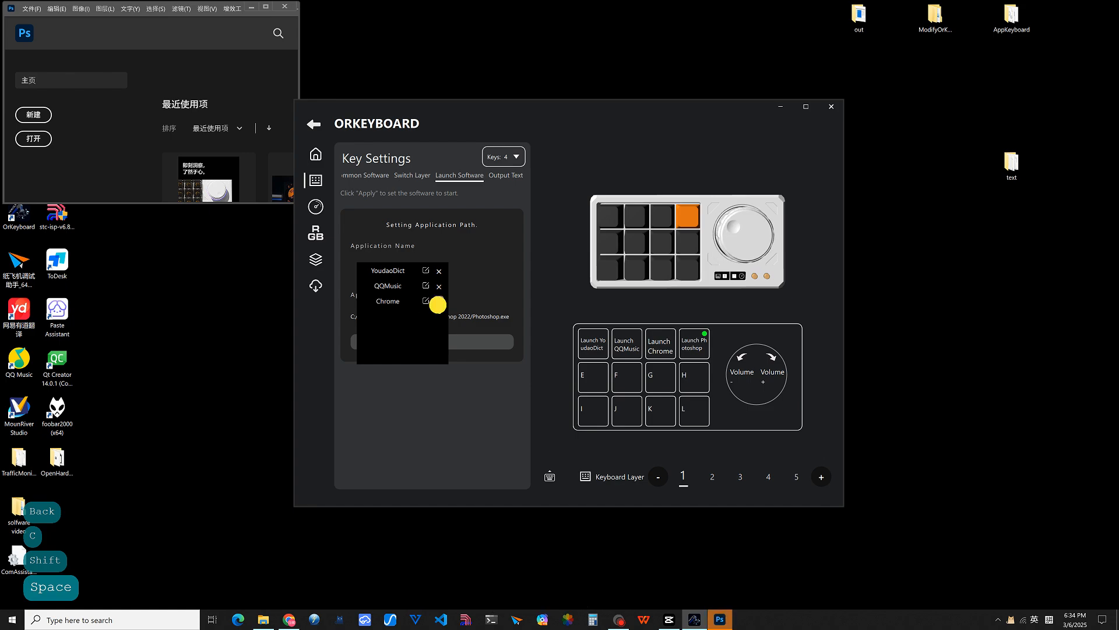
{"action": "left_click", "coordinate": [439, 289]}
{"action": "left_click", "coordinate": [440, 273]}
{"action": "left_click", "coordinate": [497, 302]}
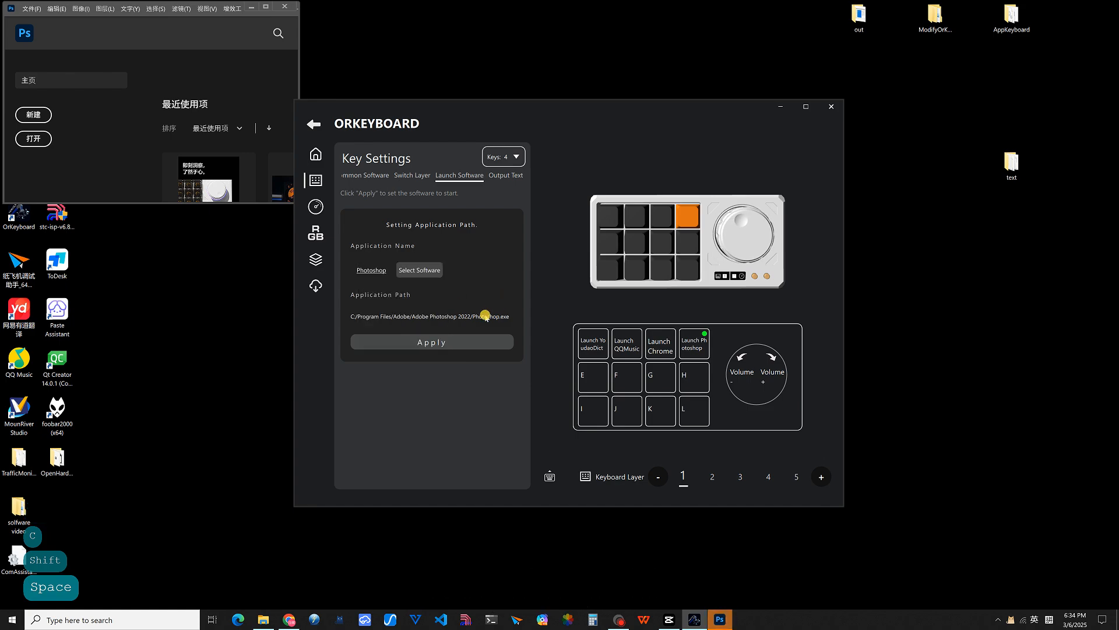
{"action": "left_click", "coordinate": [285, 6]}
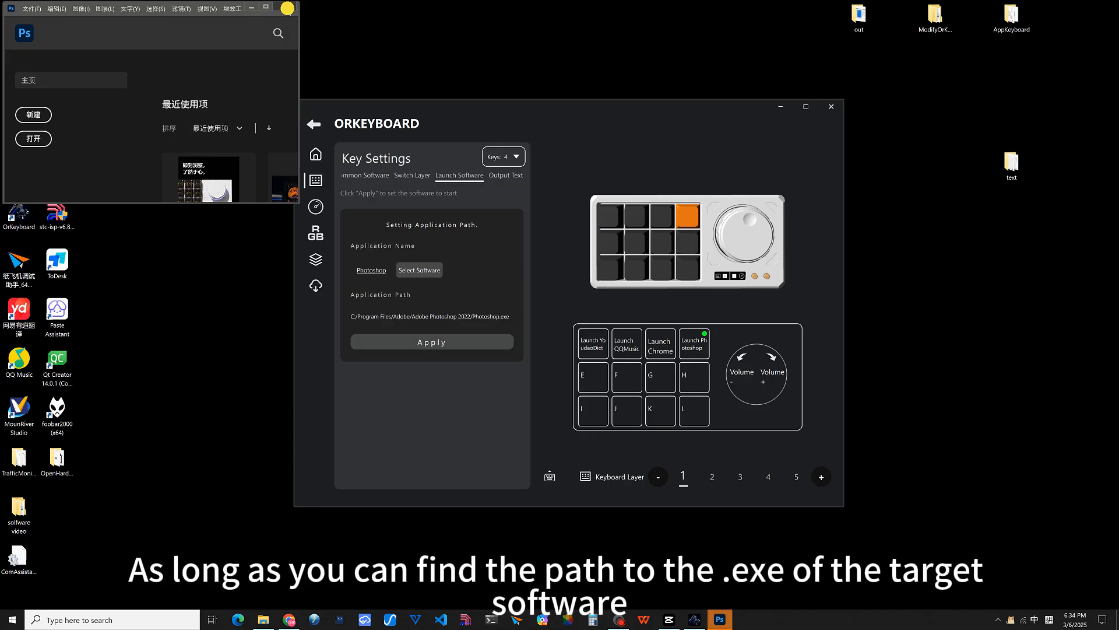